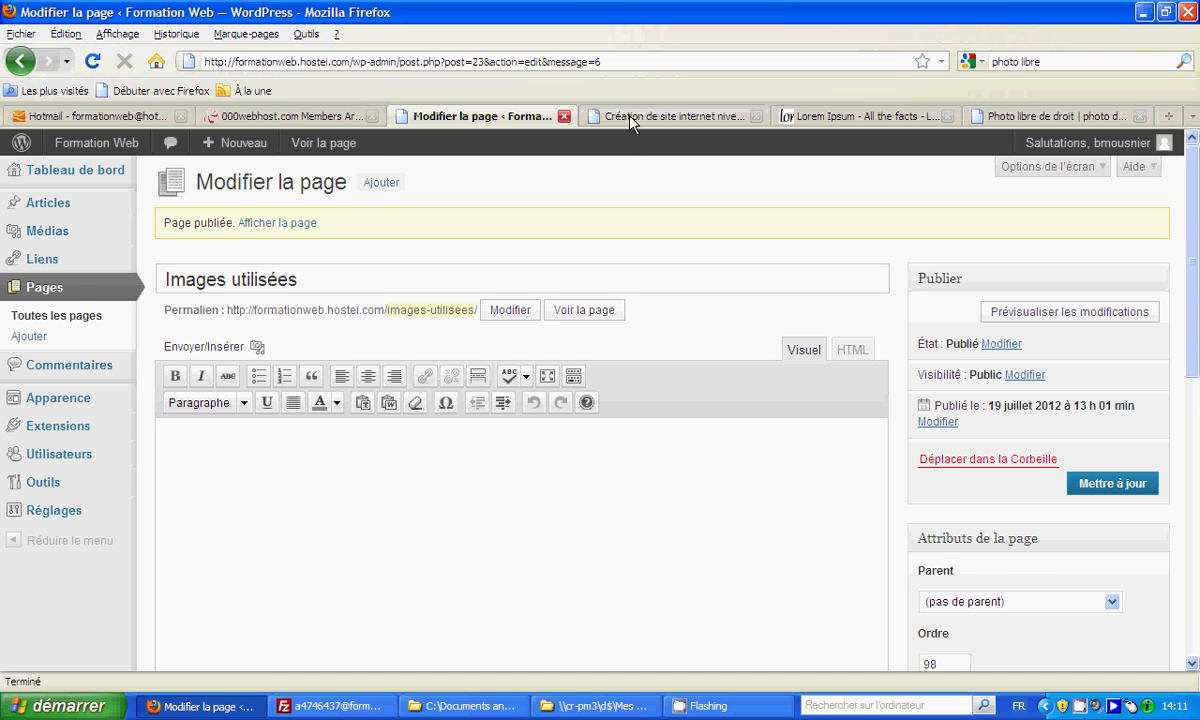
- Examine the published page's navigation bar and its sidebar blocks, from the search box to the méta links
{"action": "left_click", "coordinate": [592, 112]}
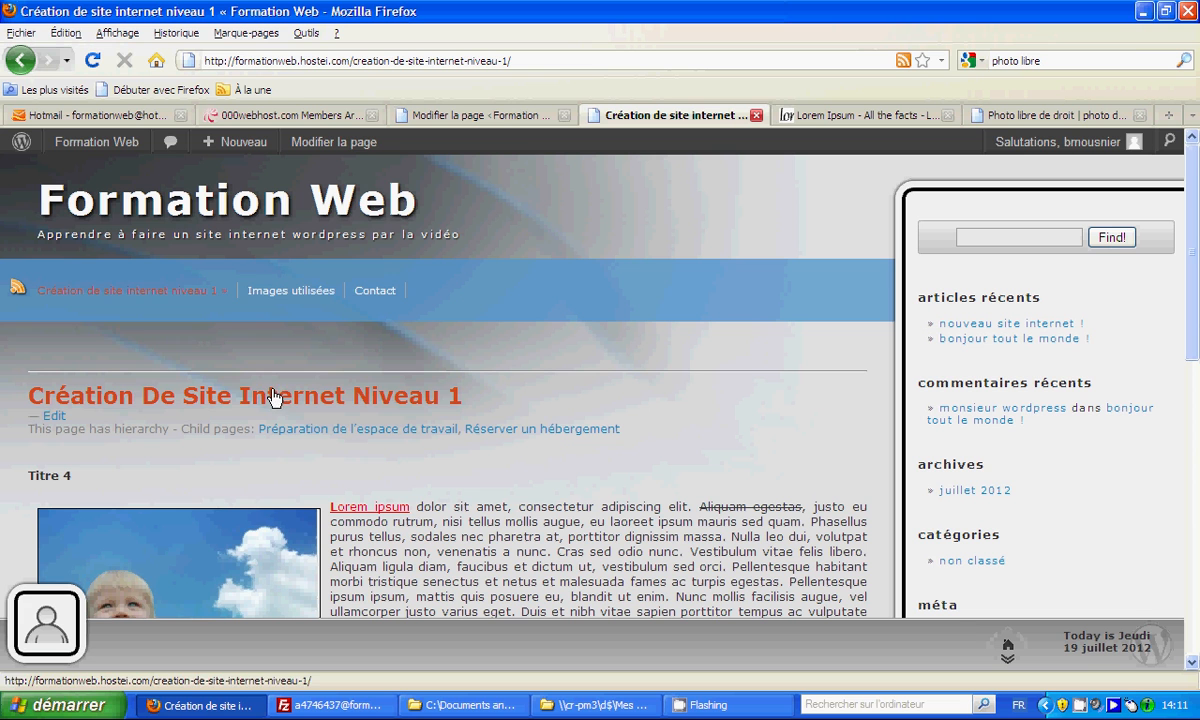
{"action": "mouse_move", "coordinate": [186, 294]}
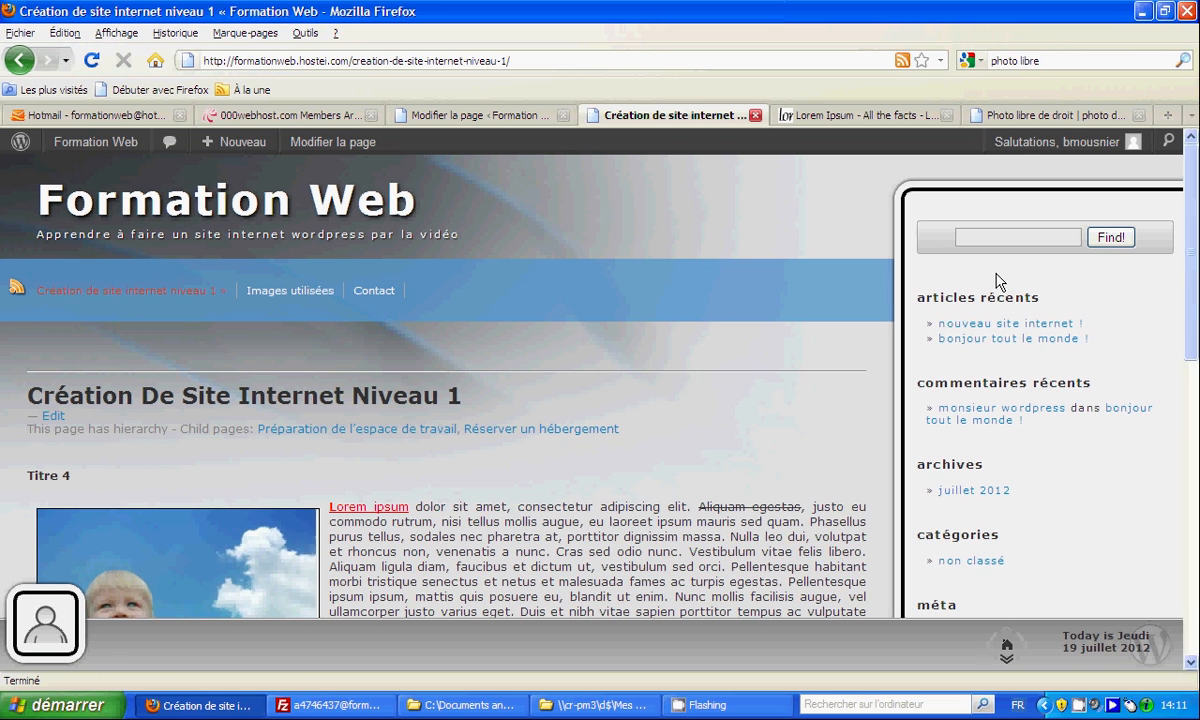
{"action": "mouse_move", "coordinate": [1187, 236]}
{"action": "left_mouse_down"}
{"action": "mouse_move", "coordinate": [1191, 315]}
{"action": "mouse_move", "coordinate": [1190, 256]}
{"action": "left_mouse_up"}
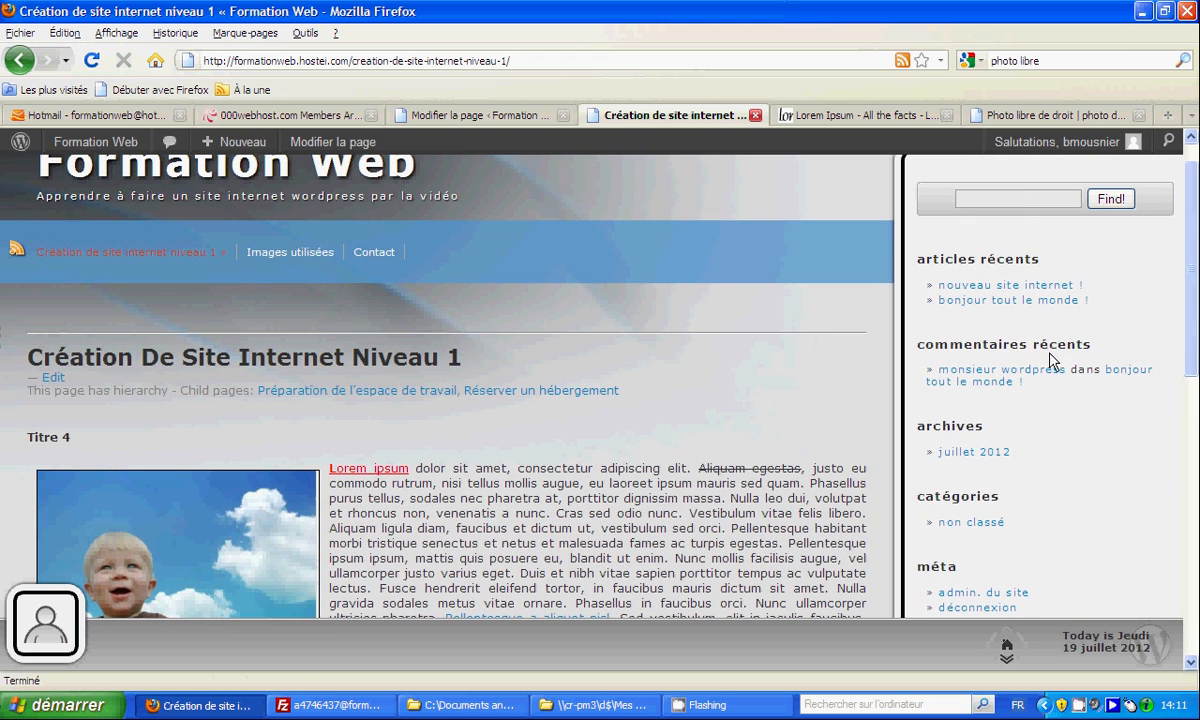
{"action": "mouse_move", "coordinate": [1192, 311]}
{"action": "left_mouse_down"}
{"action": "mouse_move", "coordinate": [1192, 293]}
{"action": "mouse_move", "coordinate": [1196, 334]}
{"action": "mouse_move", "coordinate": [1197, 283]}
{"action": "mouse_move", "coordinate": [1197, 380]}
{"action": "mouse_move", "coordinate": [1197, 335]}
{"action": "left_mouse_up"}
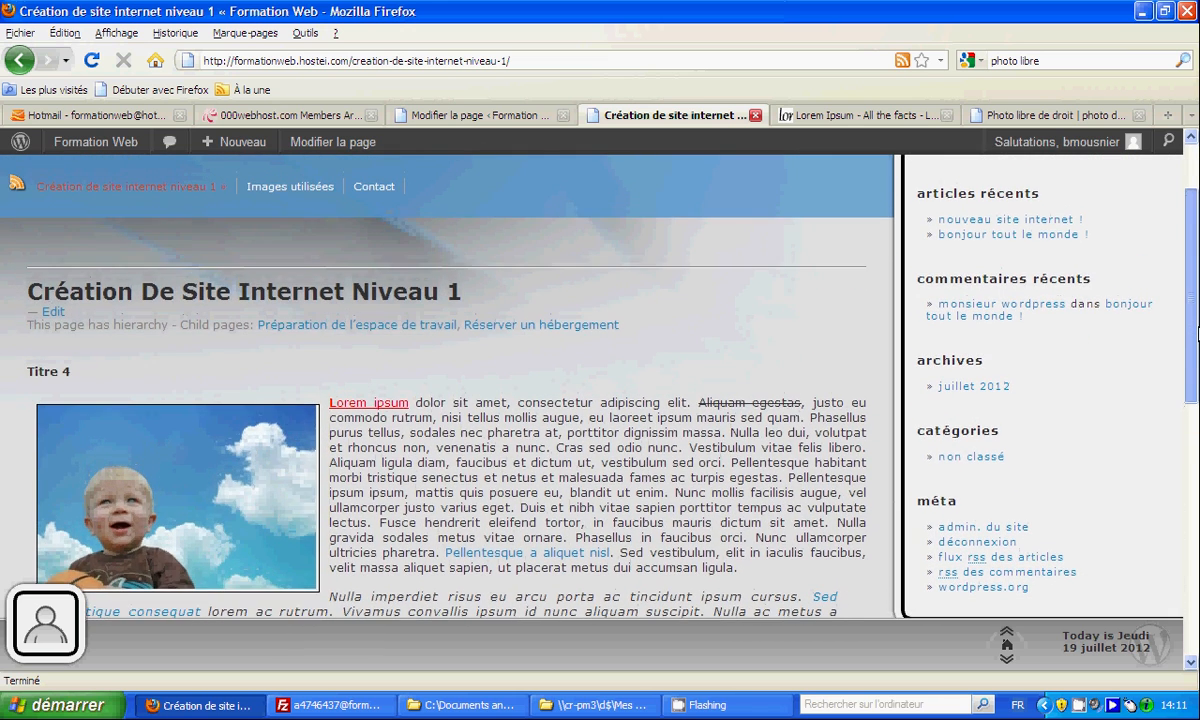
{"action": "scroll", "coordinate": [1144, 356], "scroll_direction": "up", "scroll_amount": 2}
{"action": "left_click", "coordinate": [993, 238]}
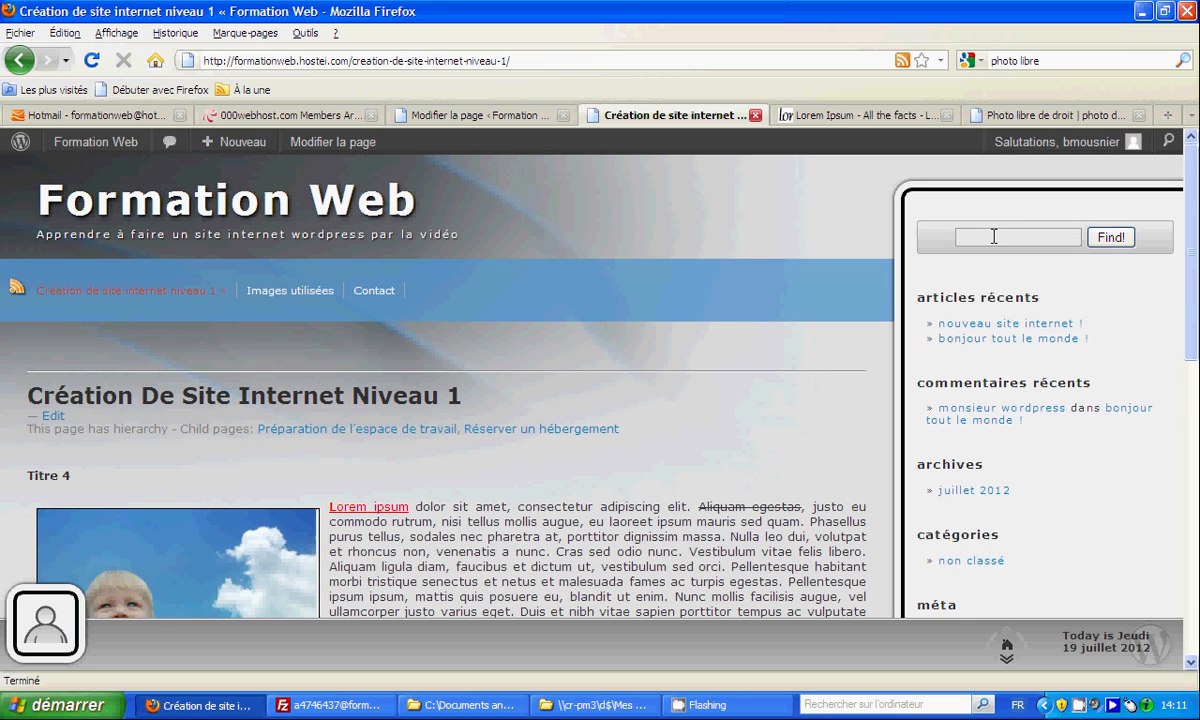
{"action": "scroll", "coordinate": [979, 274], "scroll_direction": "down", "scroll_amount": 2}
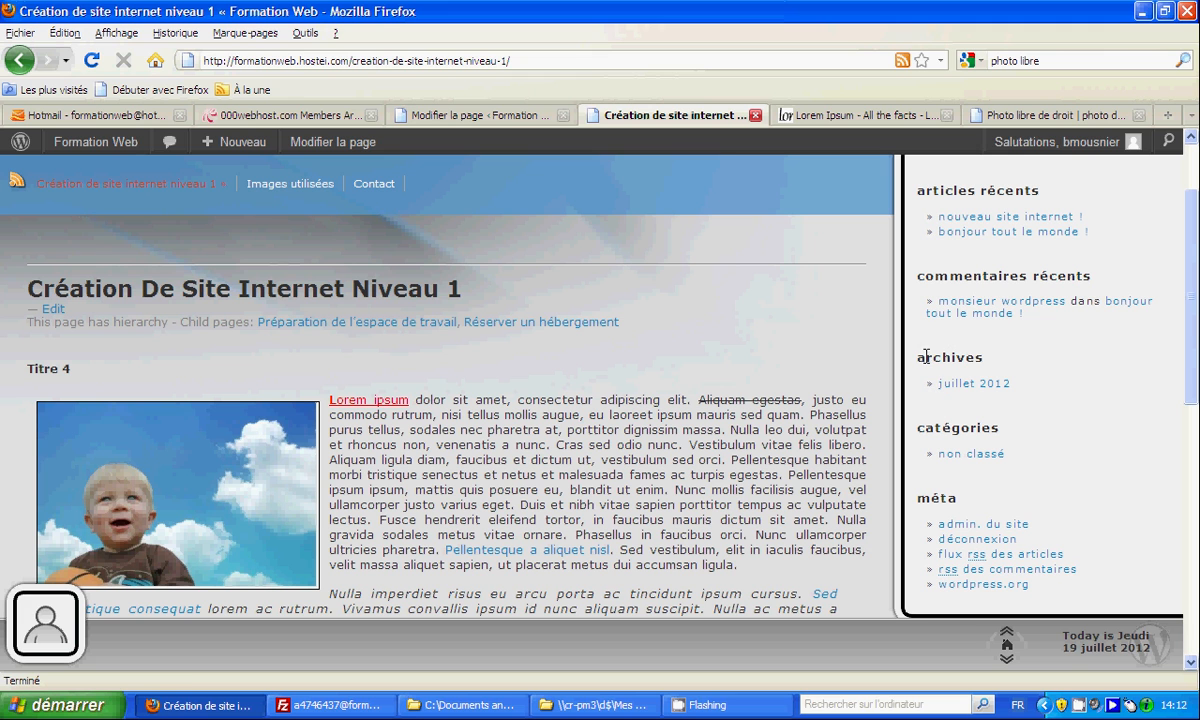
{"action": "left_click_drag", "start_coordinate": [916, 356], "coordinate": [985, 352]}
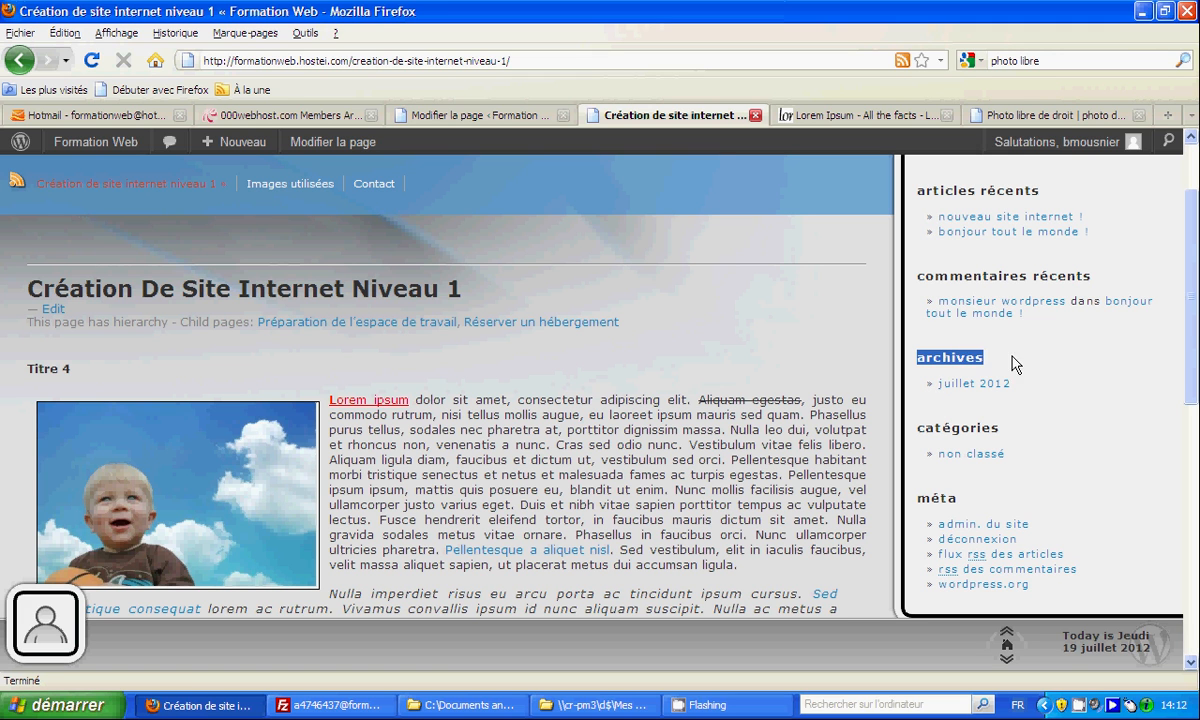
{"action": "left_click", "coordinate": [912, 342]}
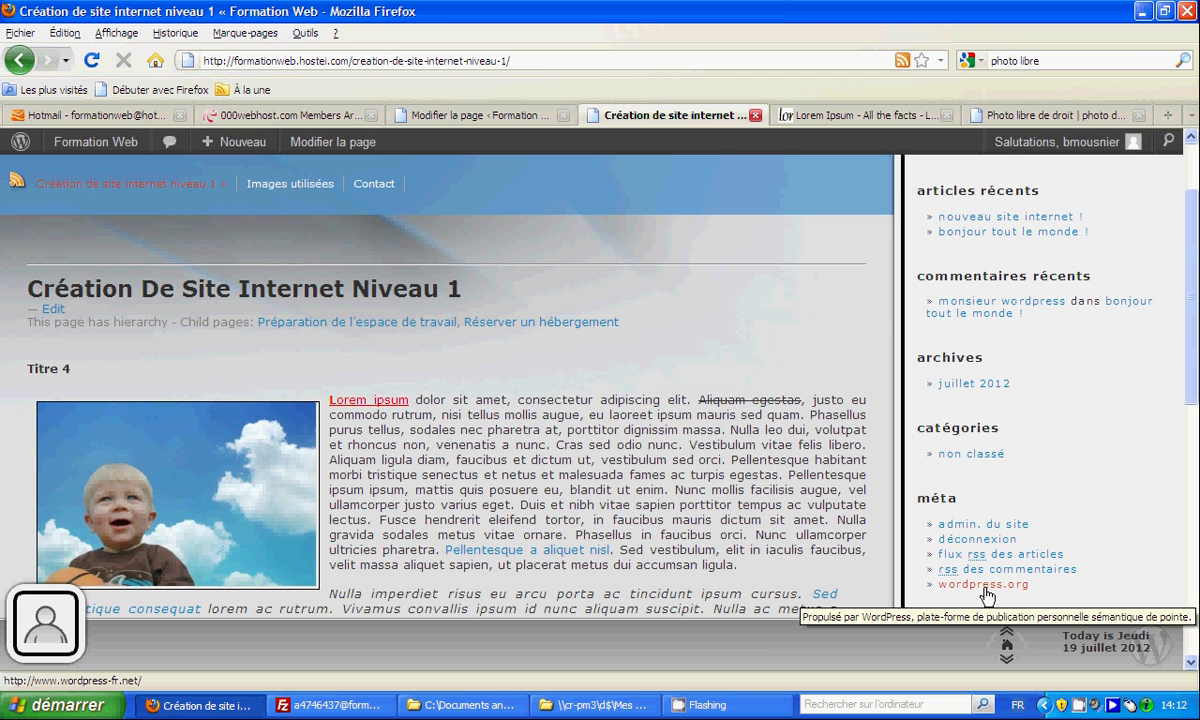
{"action": "scroll", "coordinate": [987, 595], "scroll_direction": "up", "scroll_amount": 2}
{"action": "scroll", "coordinate": [987, 595], "scroll_direction": "down", "scroll_amount": 2}
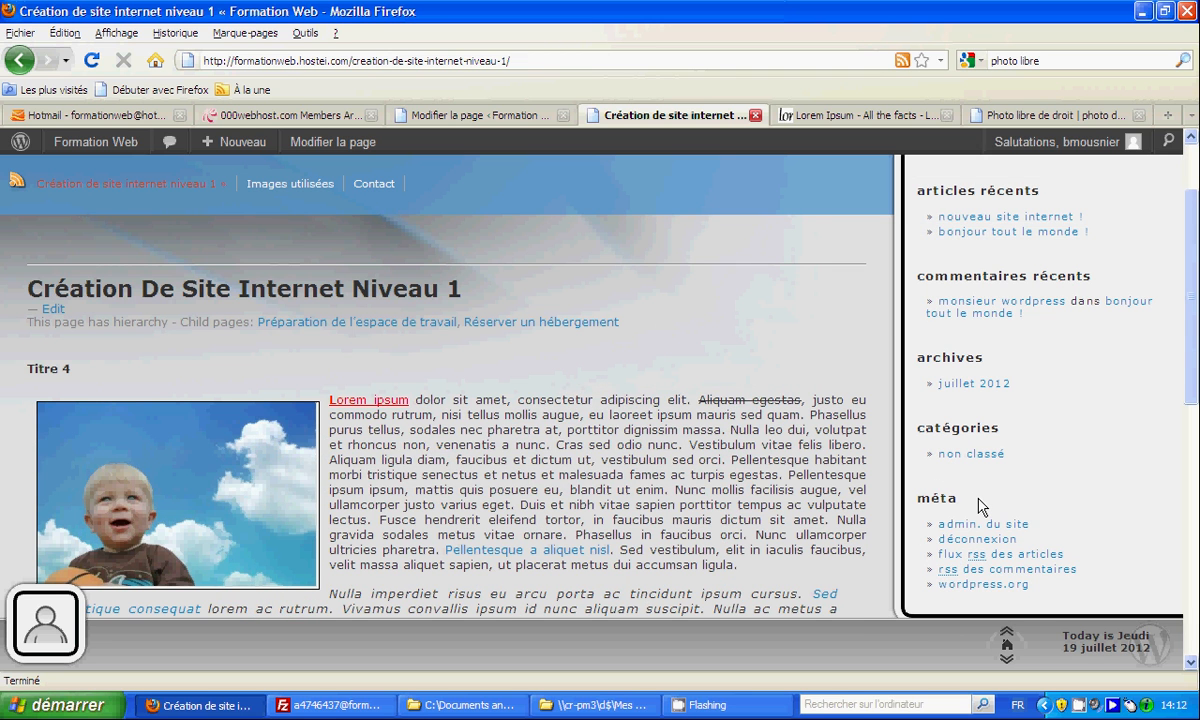
{"action": "scroll", "coordinate": [980, 507], "scroll_direction": "up", "scroll_amount": 2}
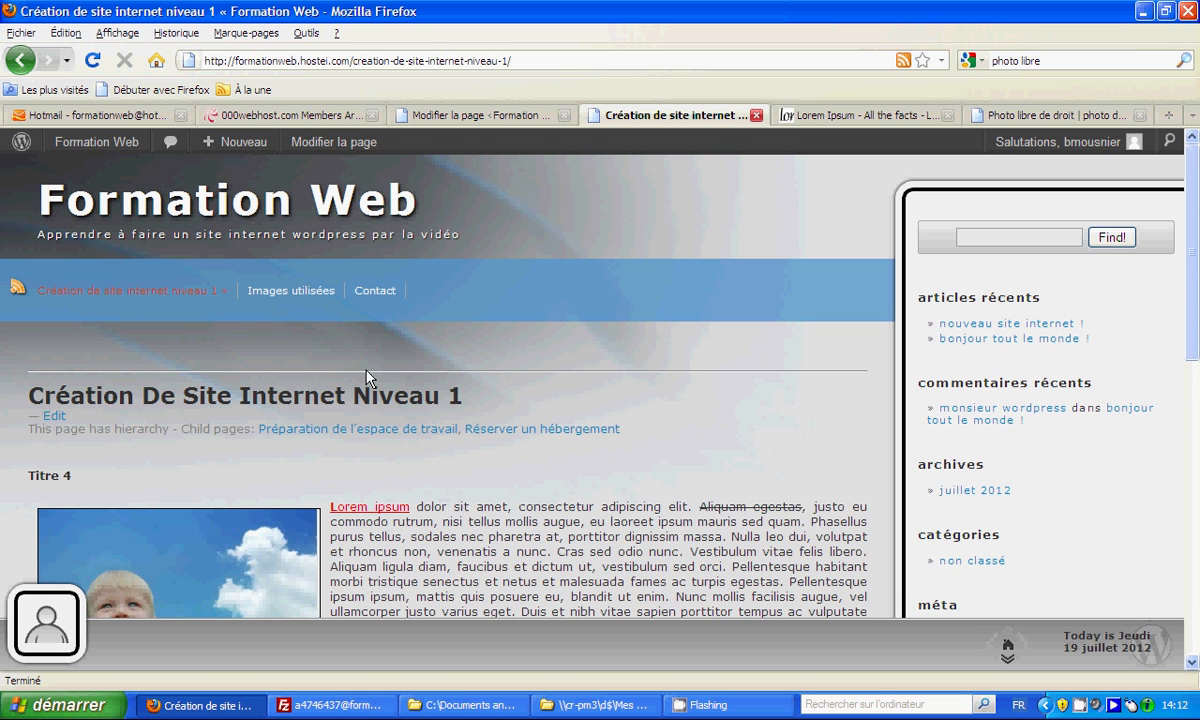
- Compare the parent and order attributes of the Images utilisées page with the published site's navigation bar
{"action": "left_click", "coordinate": [460, 115]}
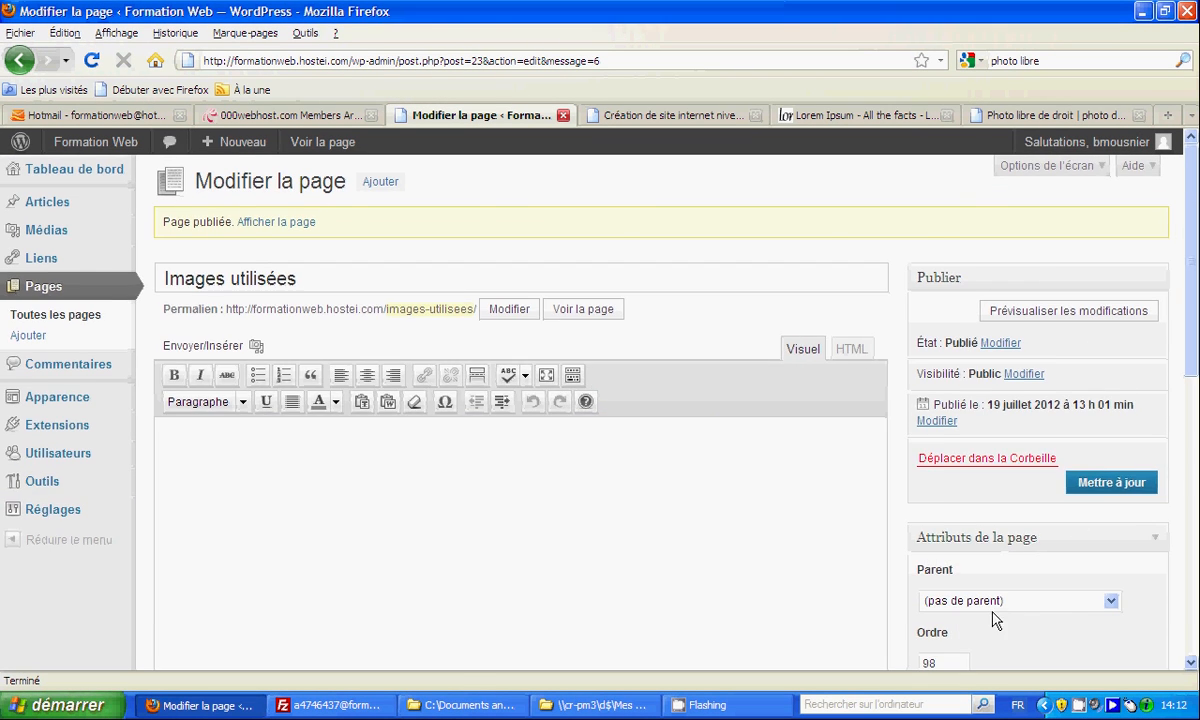
{"action": "scroll", "coordinate": [1003, 624], "scroll_direction": "down", "scroll_amount": 2}
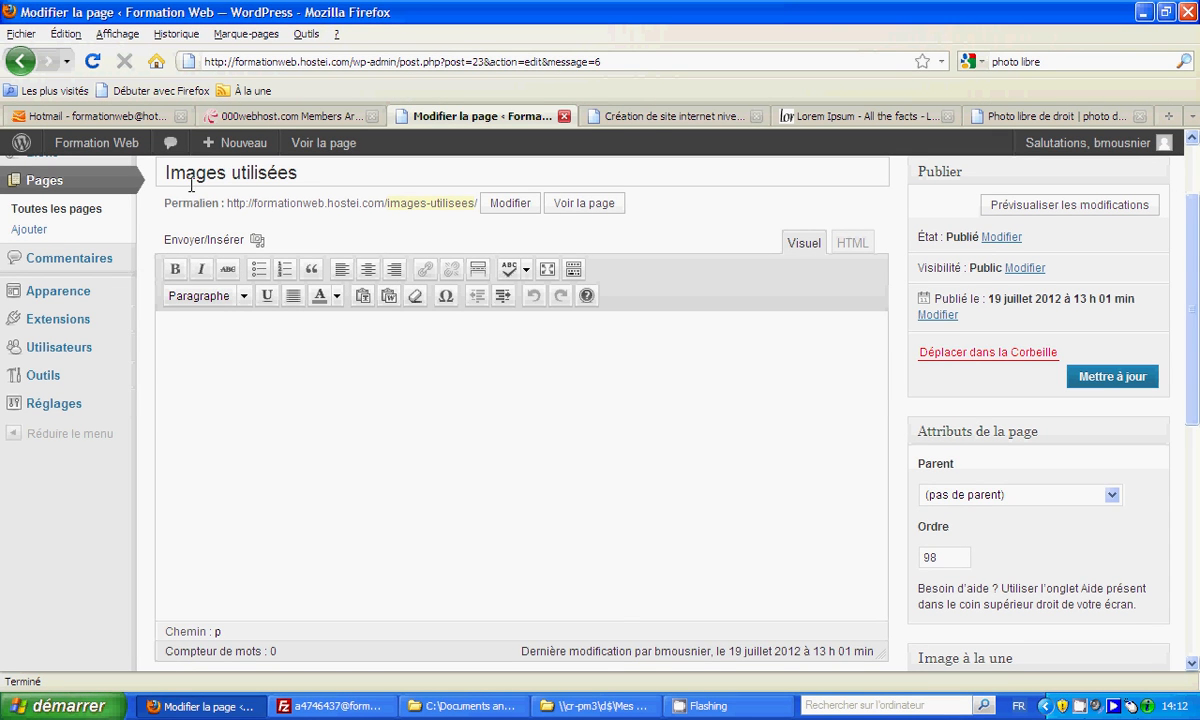
{"action": "left_click", "coordinate": [644, 114]}
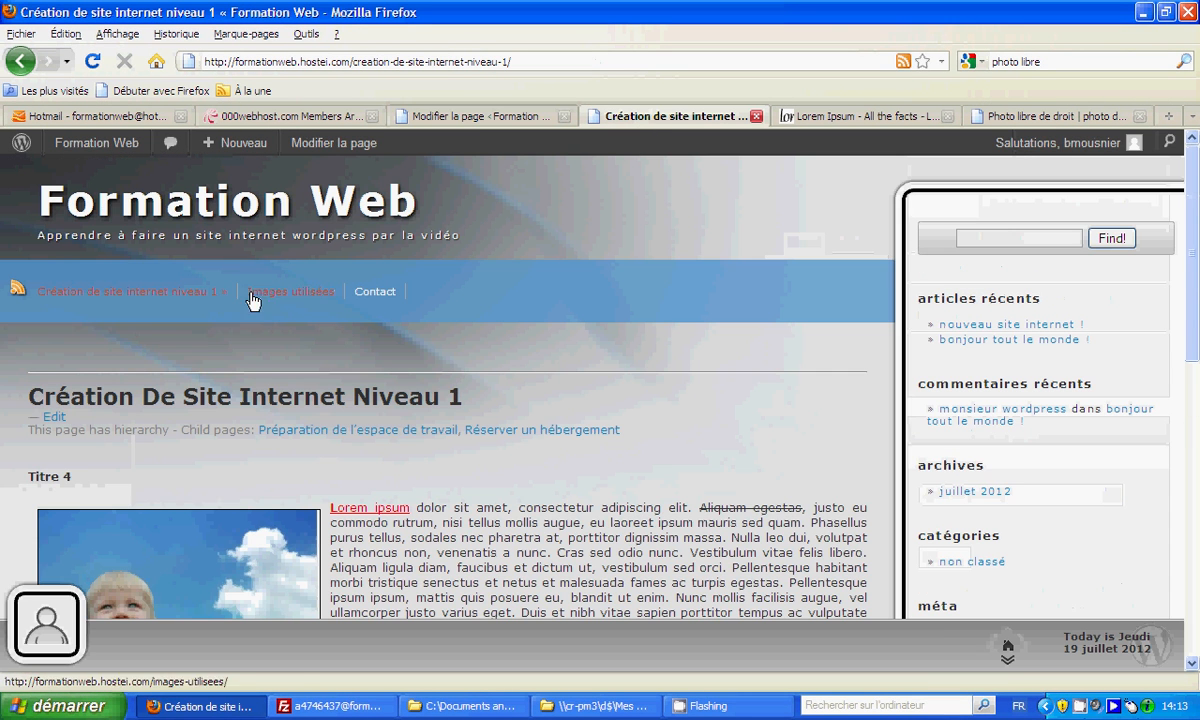
{"action": "mouse_move", "coordinate": [45, 300]}
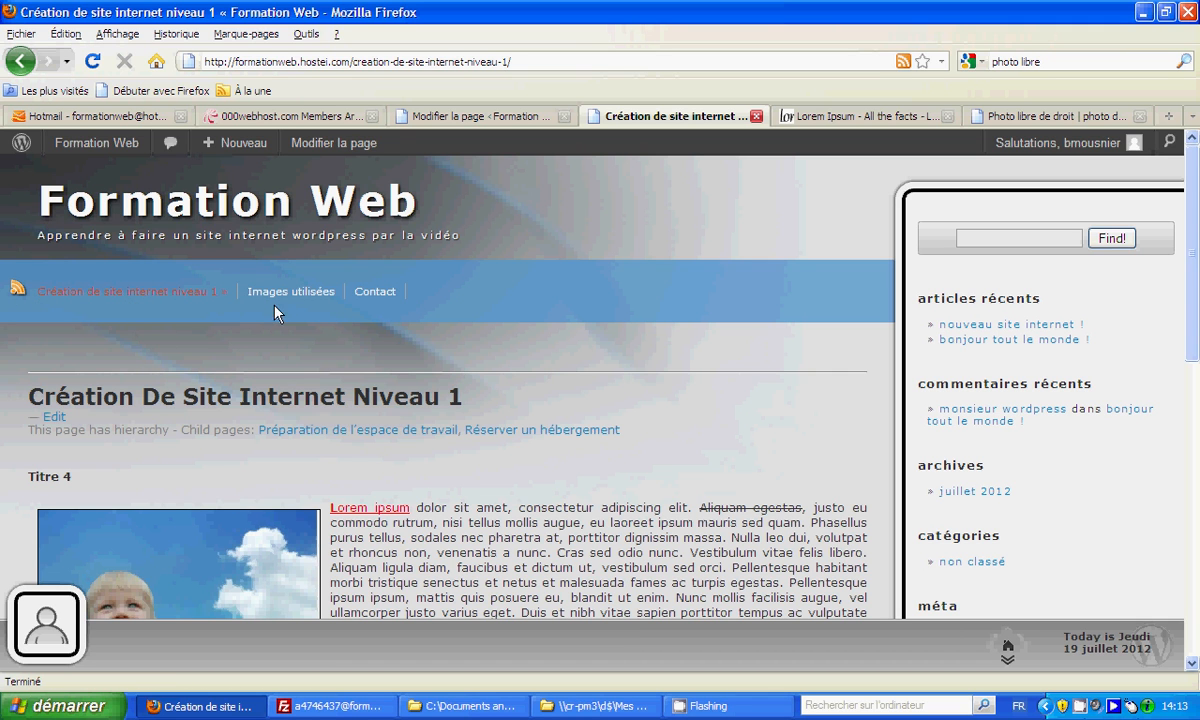
{"action": "mouse_move", "coordinate": [163, 296]}
{"action": "left_click", "coordinate": [480, 116]}
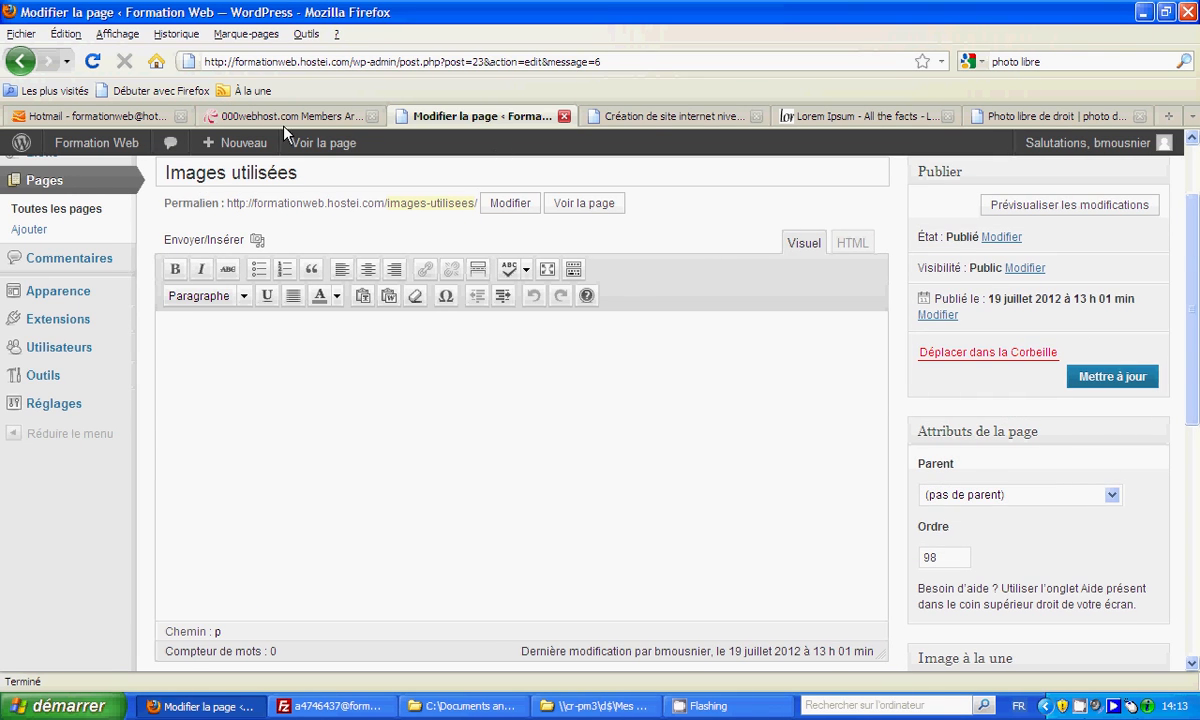
{"action": "left_click", "coordinate": [647, 120]}
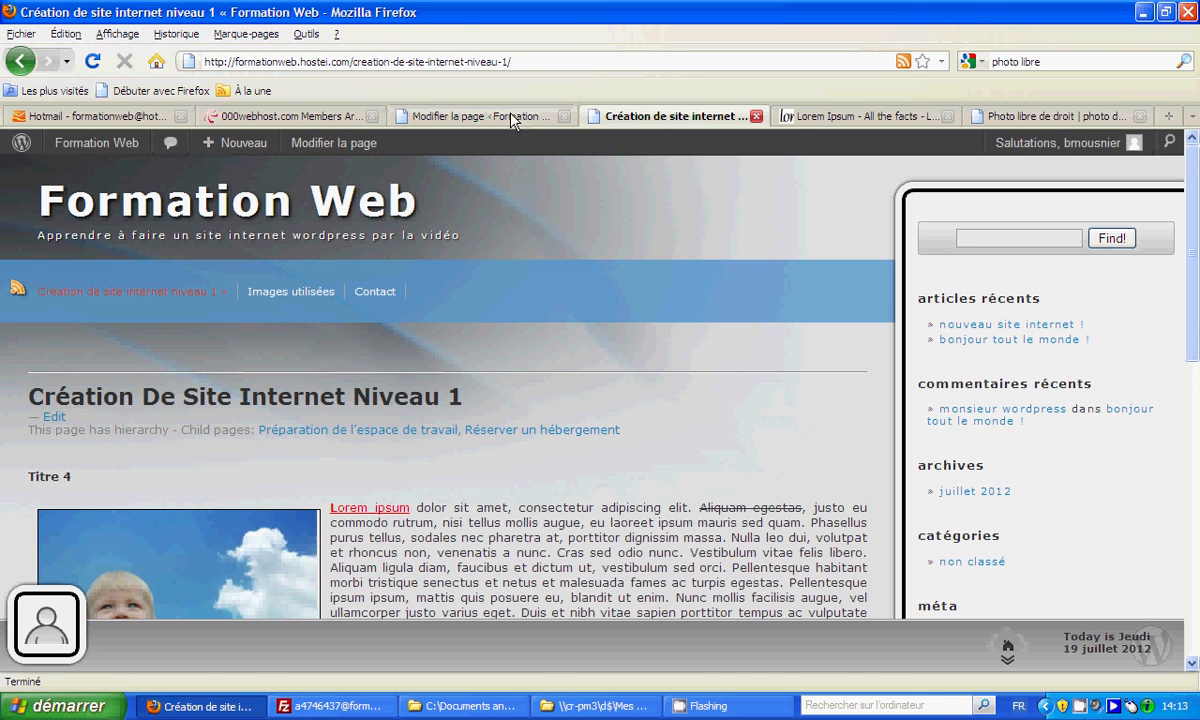
- Open the site's menu management page and check the navigation bar on the published page
{"action": "left_click", "coordinate": [501, 118]}
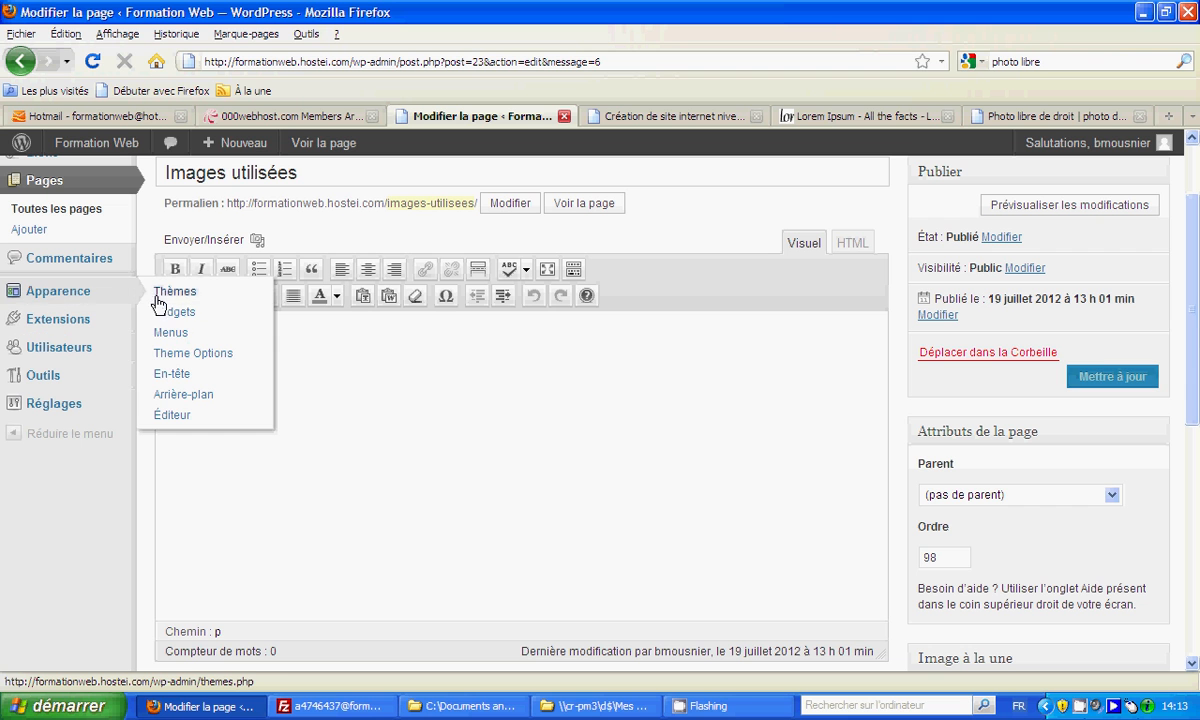
{"action": "left_click", "coordinate": [170, 333]}
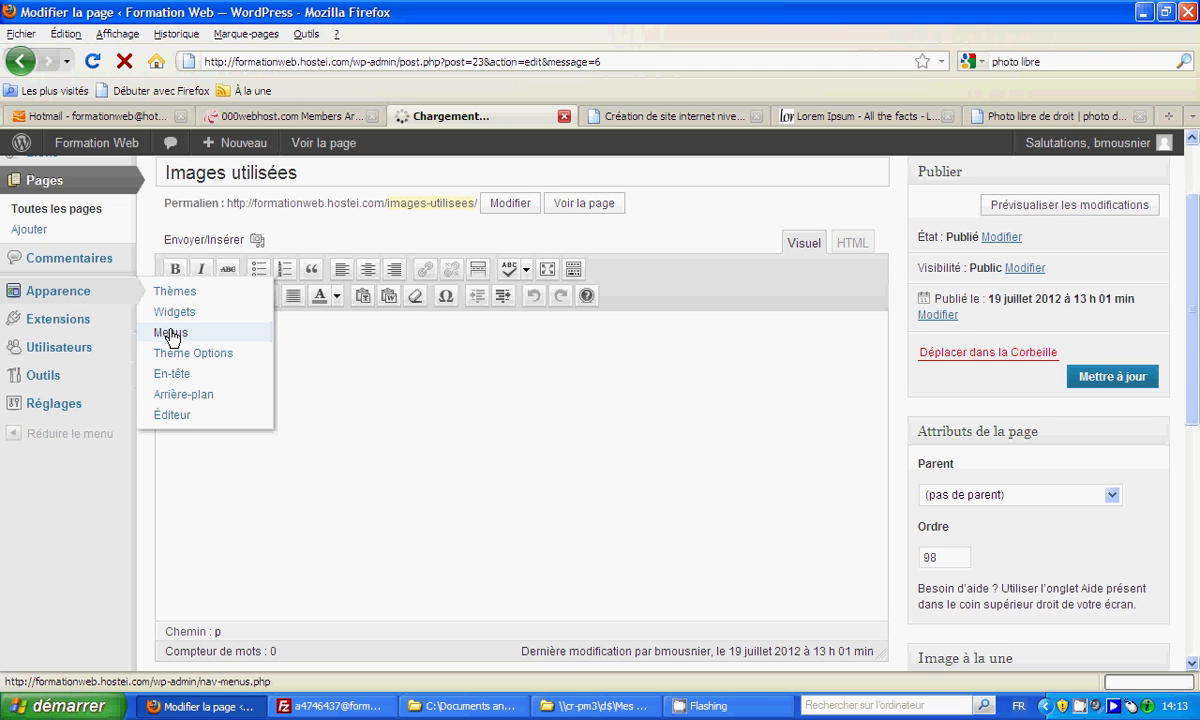
{"action": "left_click", "coordinate": [655, 117]}
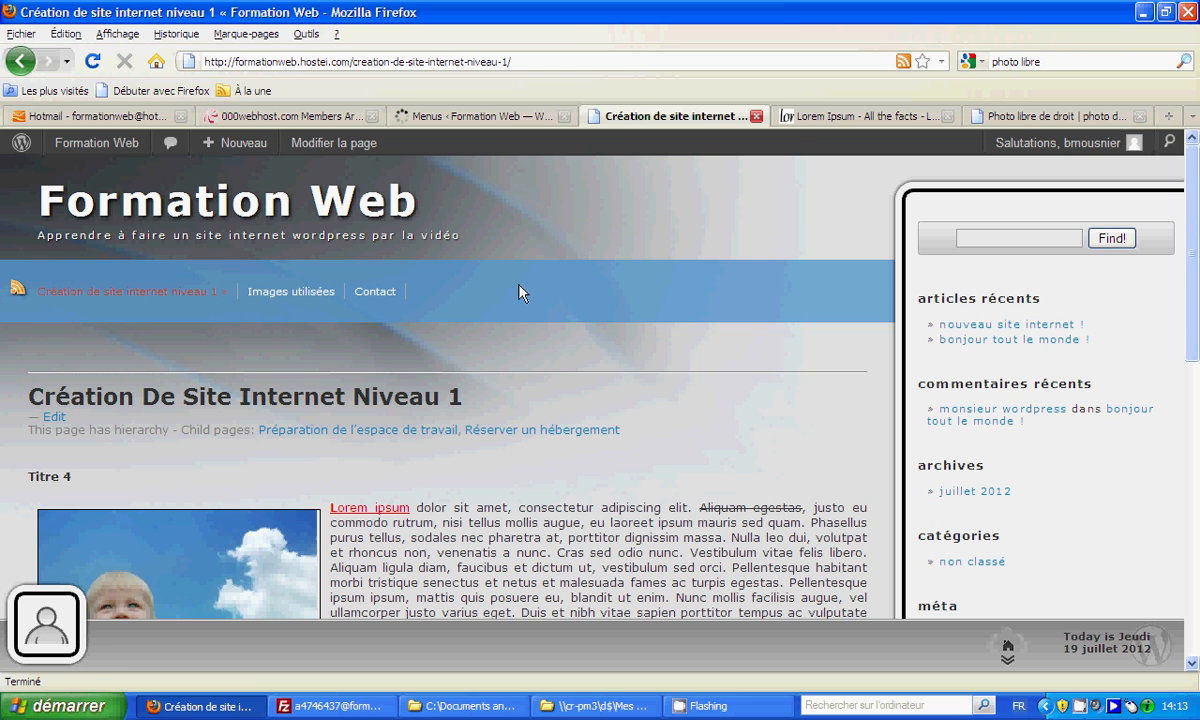
{"action": "left_click", "coordinate": [465, 116]}
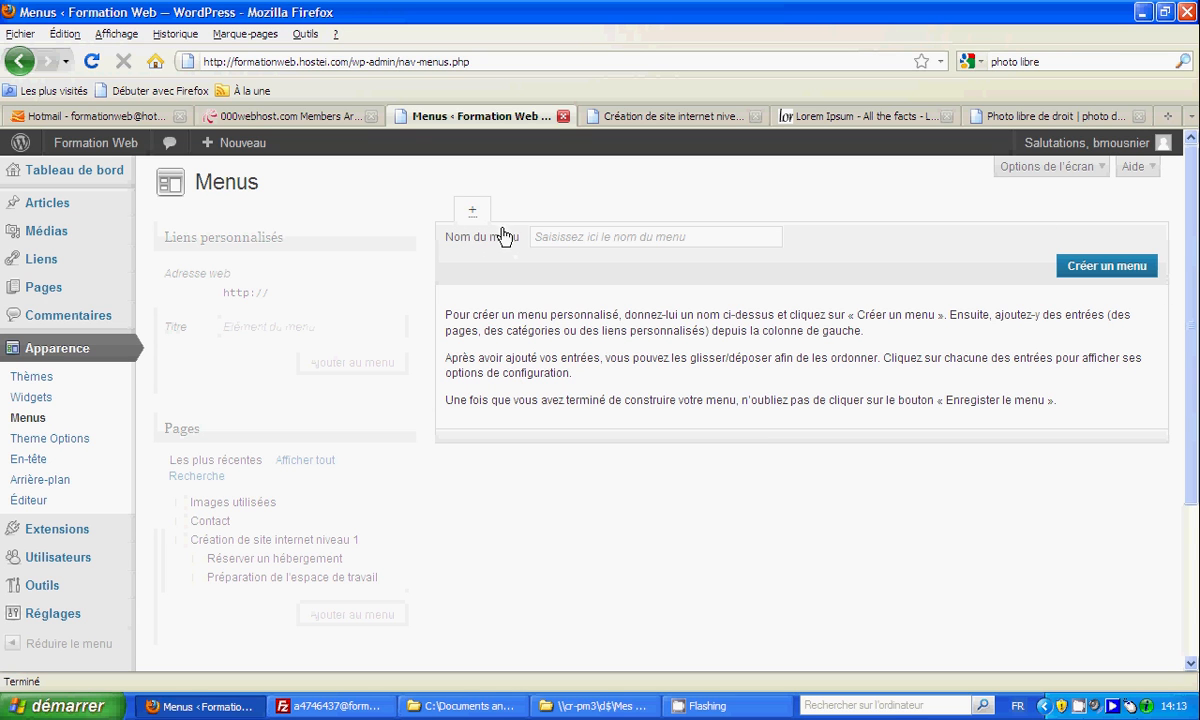
- Create a custom navigation menu named Menu
{"action": "left_click", "coordinate": [578, 238]}
{"action": "type", "text": "Menu"}
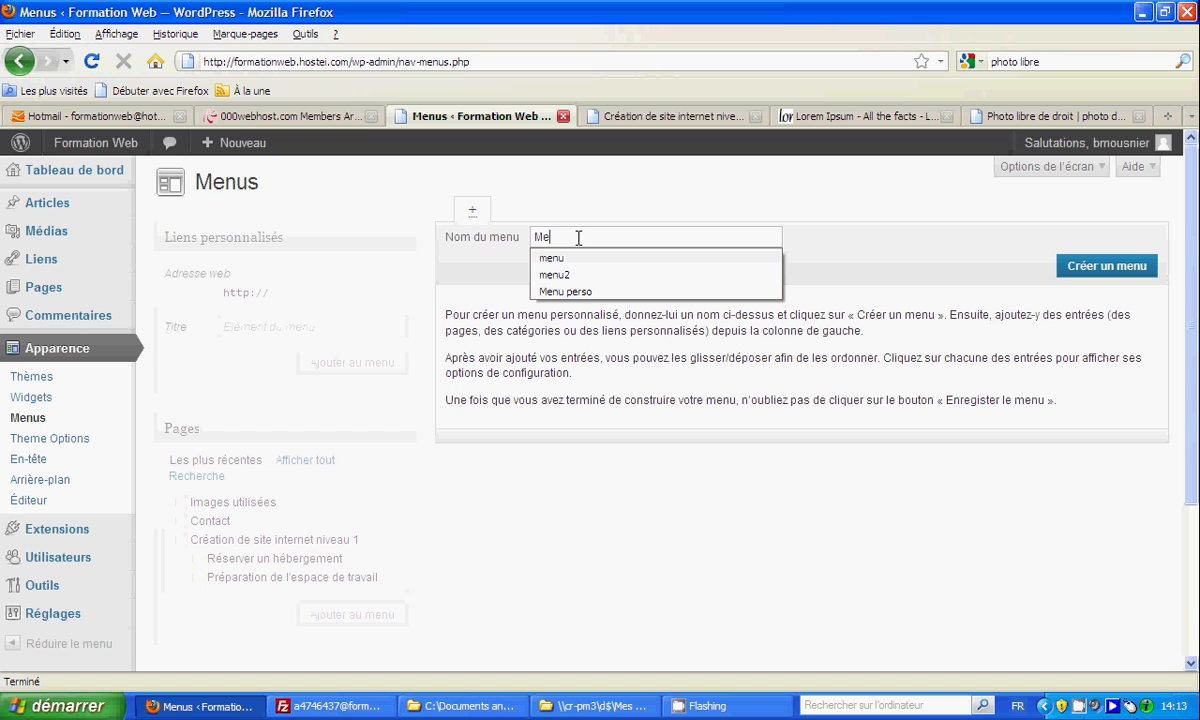
{"action": "left_click", "coordinate": [650, 207]}
{"action": "left_click", "coordinate": [1094, 268]}
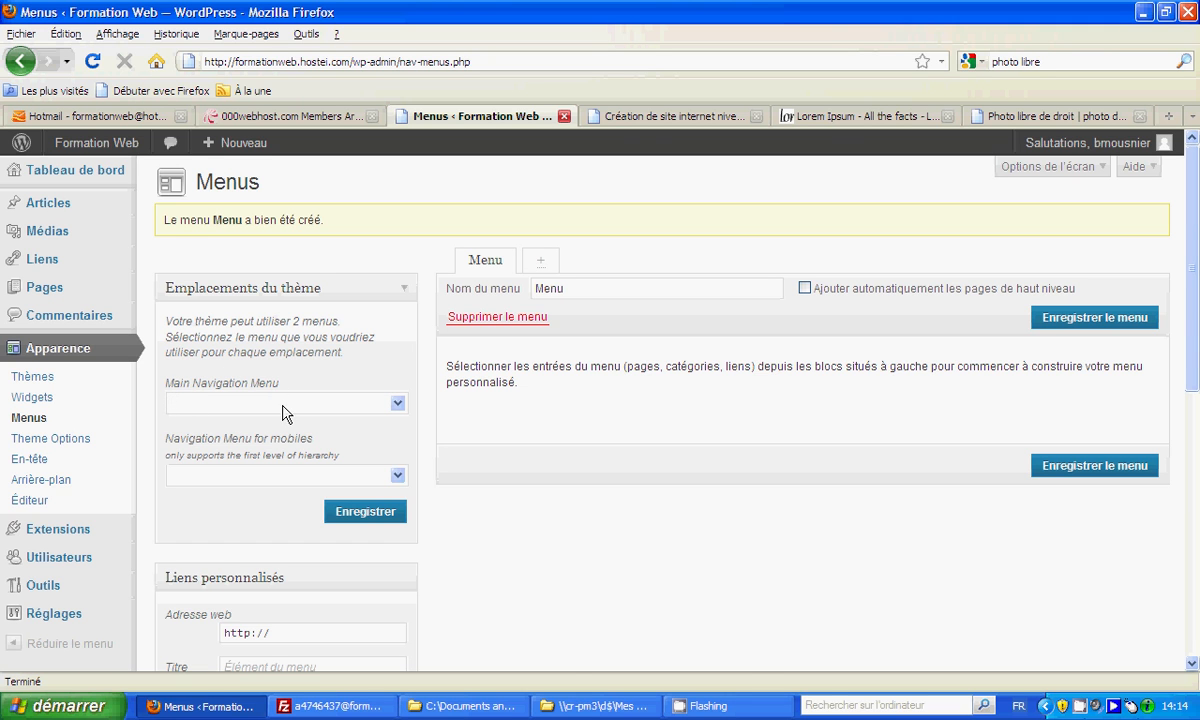
- Assign the custom menu Menu to the theme's Main Navigation Menu location and save the theme locations
{"action": "left_click", "coordinate": [281, 404]}
{"action": "left_click", "coordinate": [618, 124]}
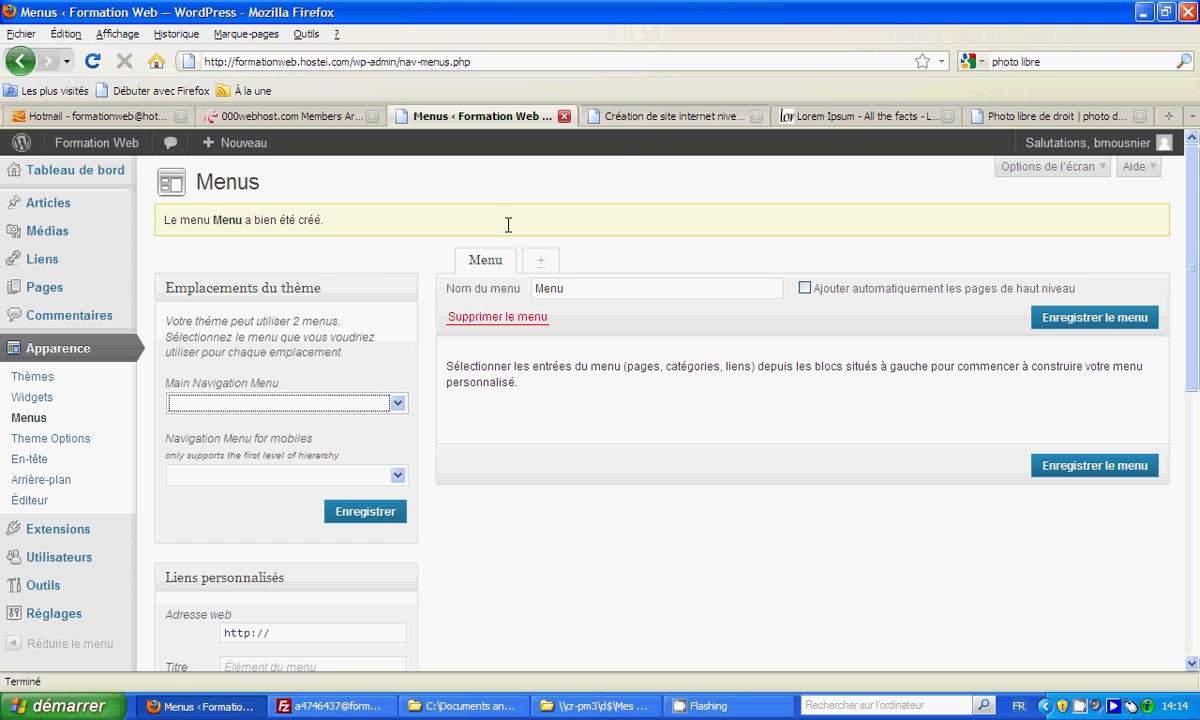
{"action": "left_click", "coordinate": [684, 114]}
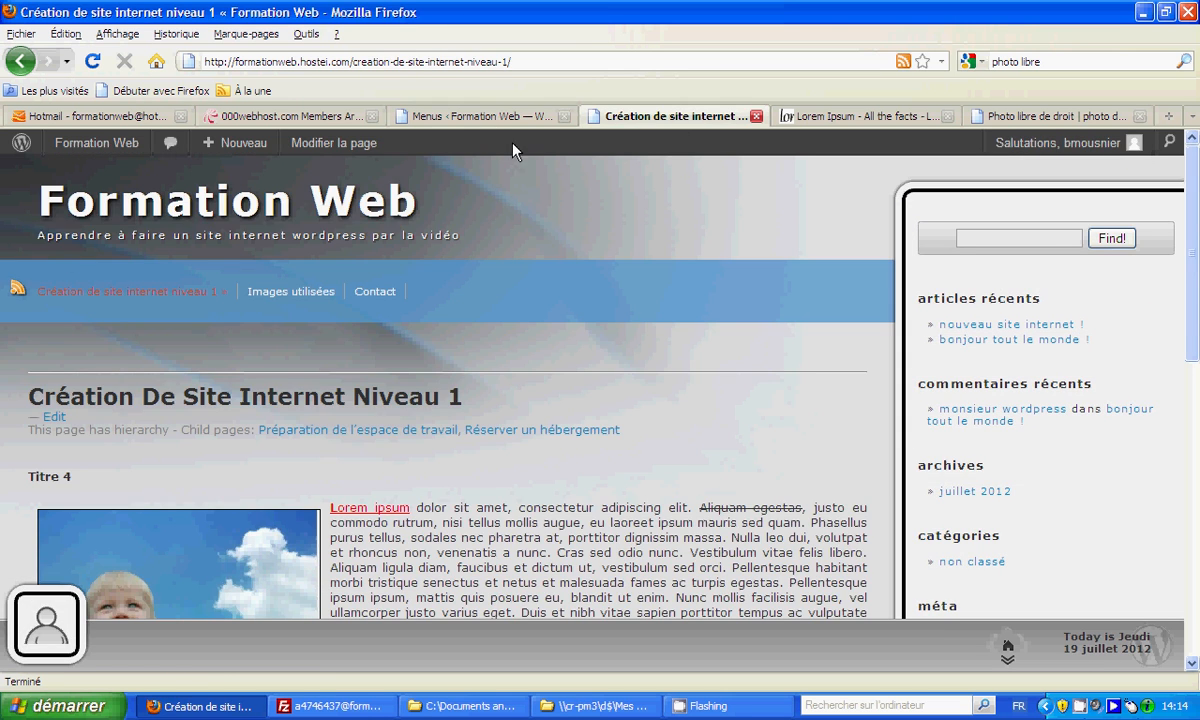
{"action": "left_click", "coordinate": [470, 118]}
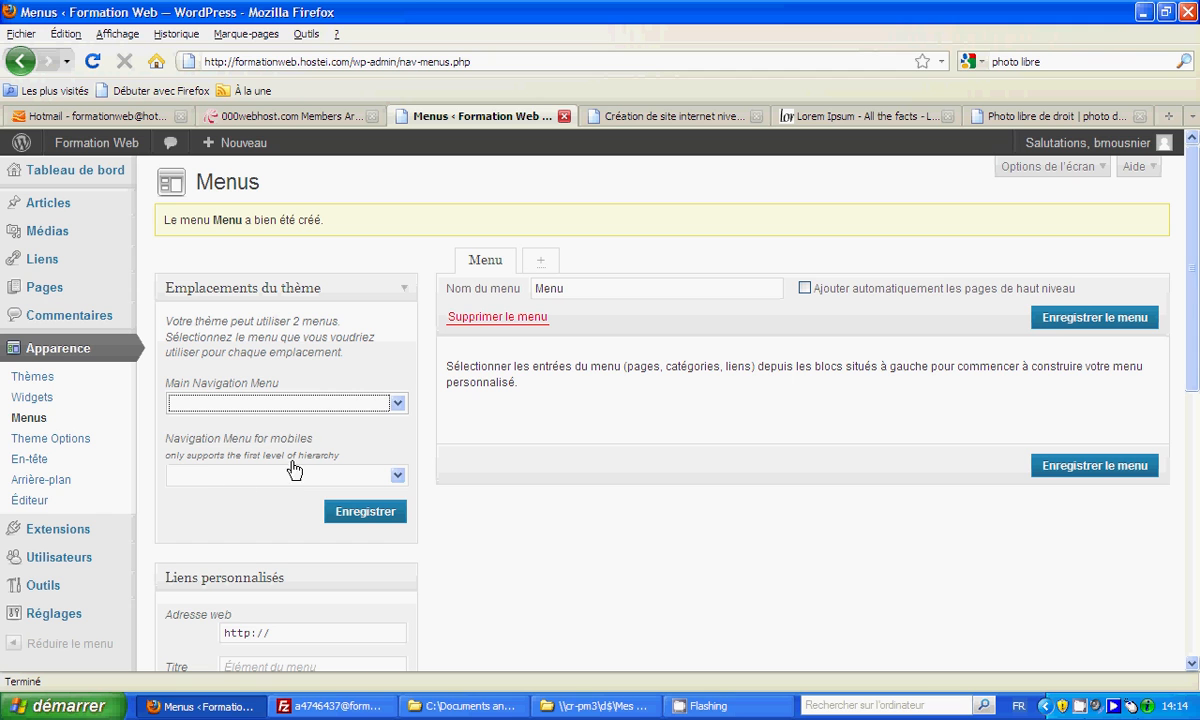
{"action": "left_click", "coordinate": [290, 403]}
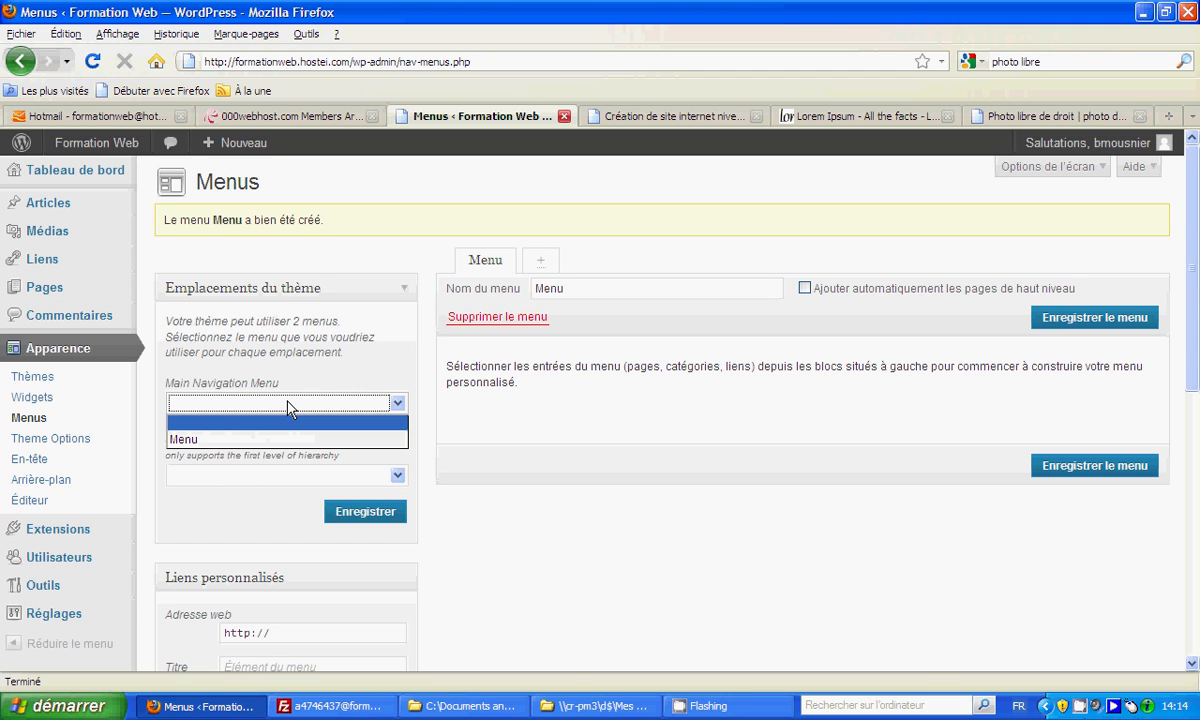
{"action": "left_click", "coordinate": [187, 440]}
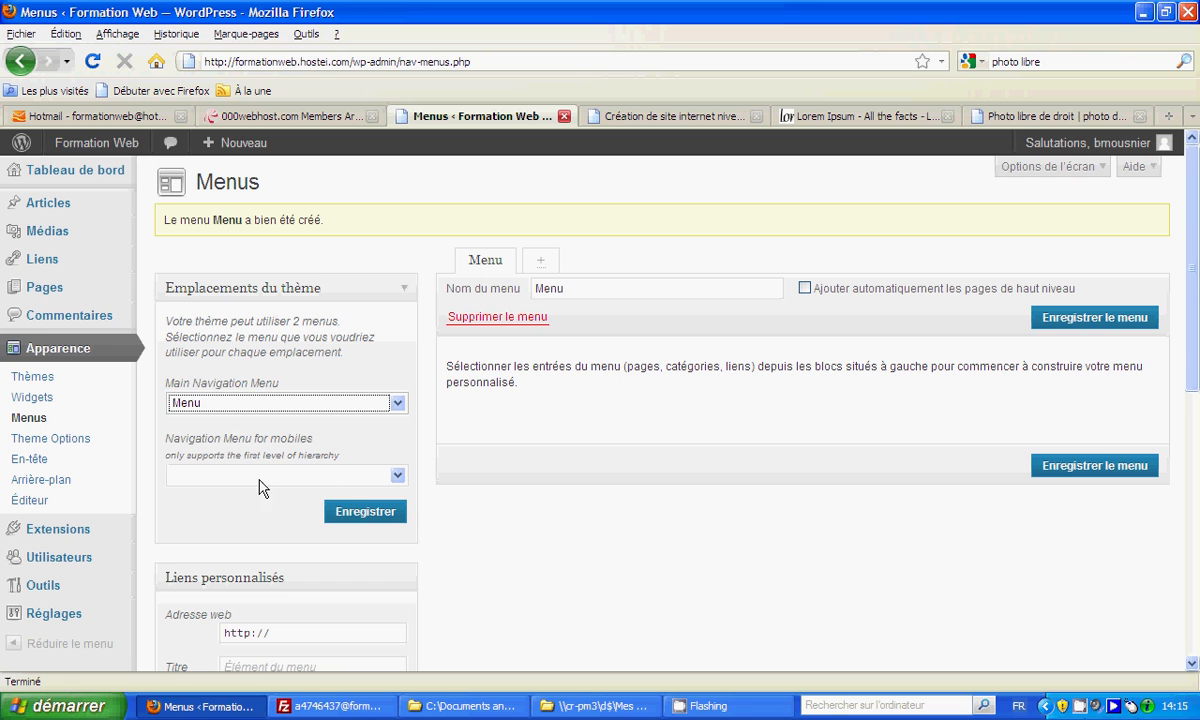
{"action": "left_click", "coordinate": [360, 512]}
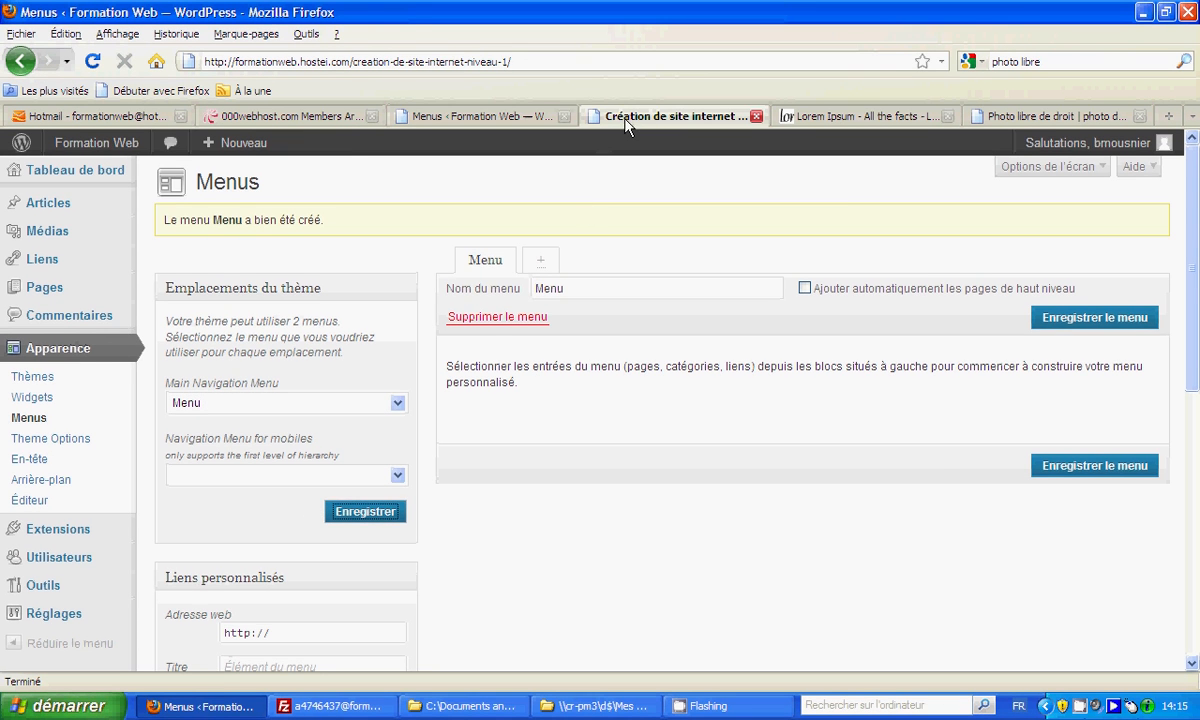
- Reload the published page to check its navigation bar, and return to the menu management page
{"action": "left_click", "coordinate": [636, 113]}
{"action": "key", "text": "F5"}
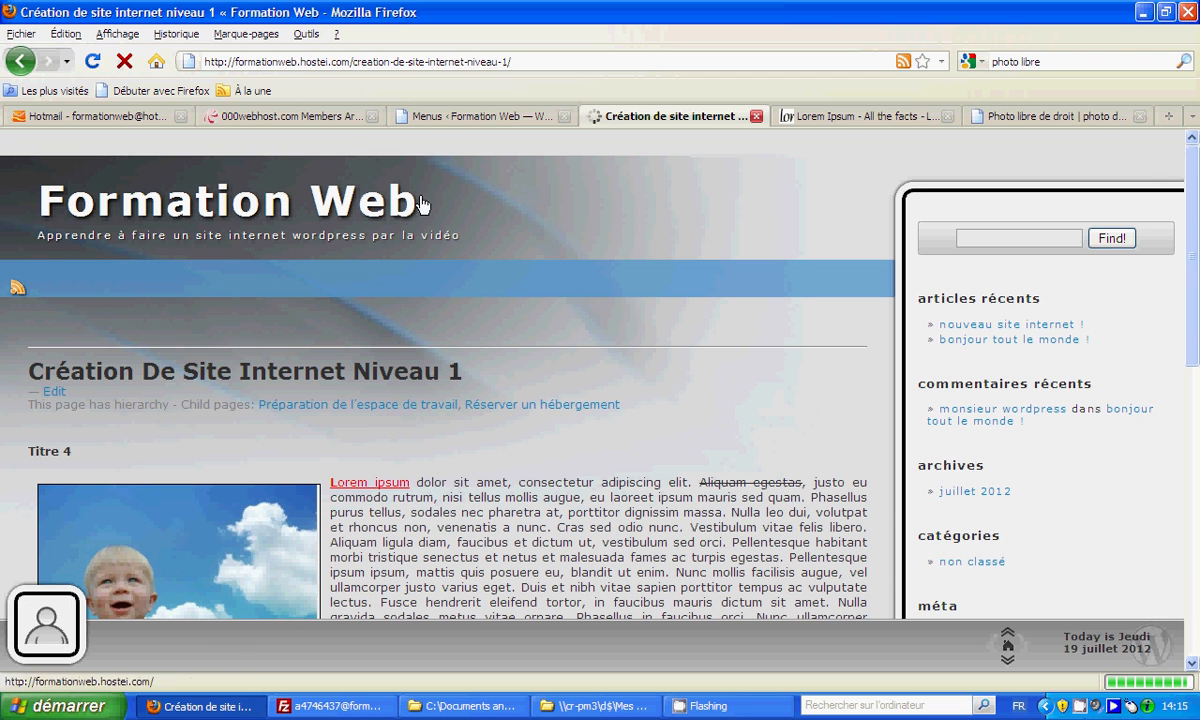
{"action": "left_click", "coordinate": [493, 117]}
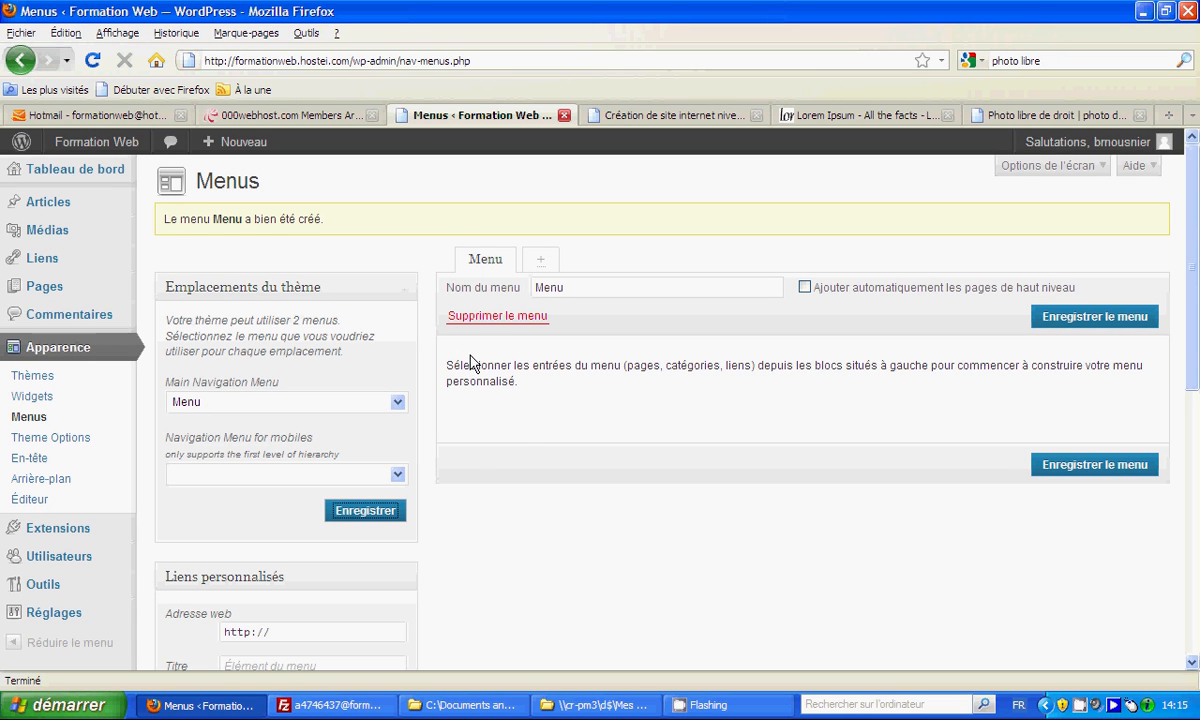
- Add the pages Images utilisées, Contact, Création de site internet niveau 1, Réserver un hébergement and Préparation de l'espace de travail to the menu
{"action": "scroll", "coordinate": [618, 487], "scroll_direction": "down", "scroll_amount": 10}
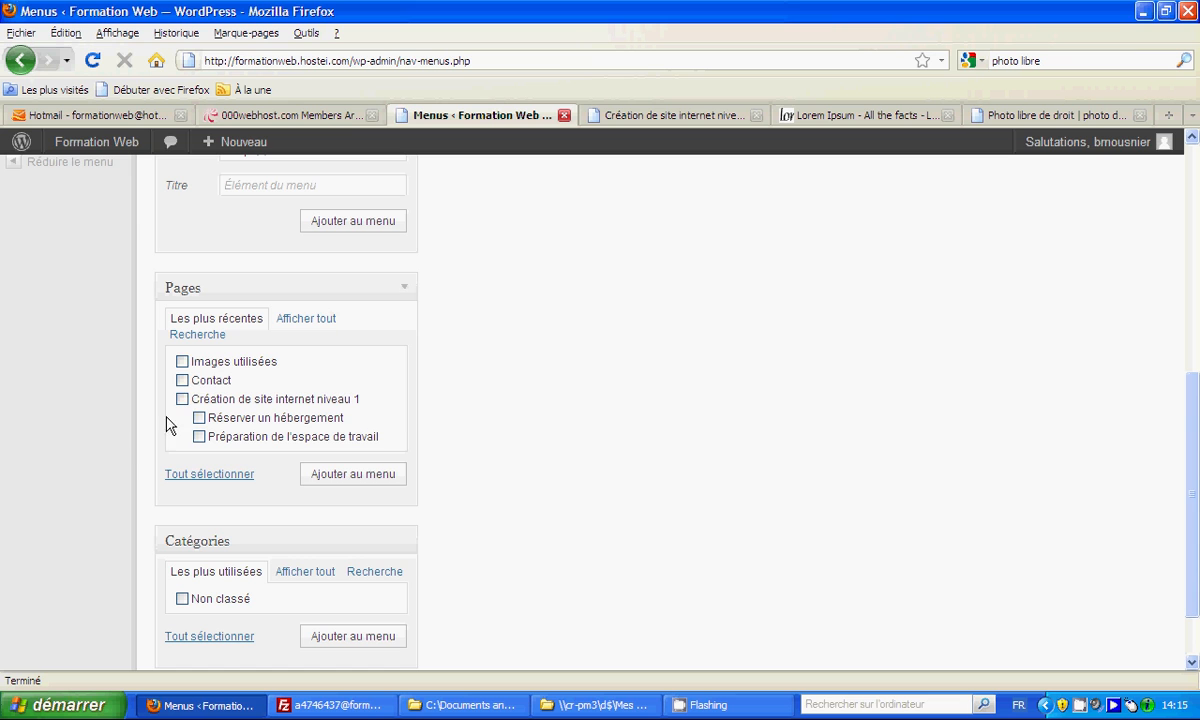
{"action": "left_click", "coordinate": [182, 361]}
{"action": "left_click", "coordinate": [182, 380]}
{"action": "left_click", "coordinate": [182, 399]}
{"action": "left_click", "coordinate": [200, 418]}
{"action": "left_click", "coordinate": [199, 437]}
{"action": "left_click", "coordinate": [356, 474]}
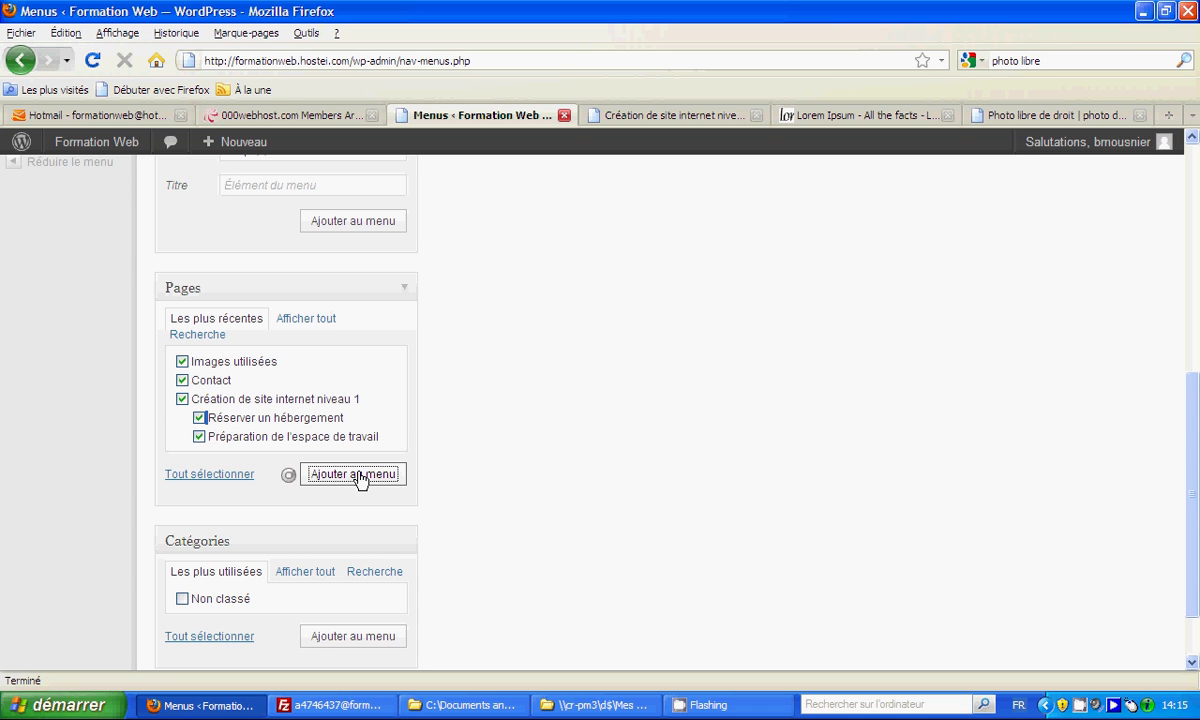
- Move Création de site internet niveau 1 to the start of the menu and nest Réserver un hébergement under it as a sub-item
{"action": "scroll", "coordinate": [677, 450], "scroll_direction": "up", "scroll_amount": 8}
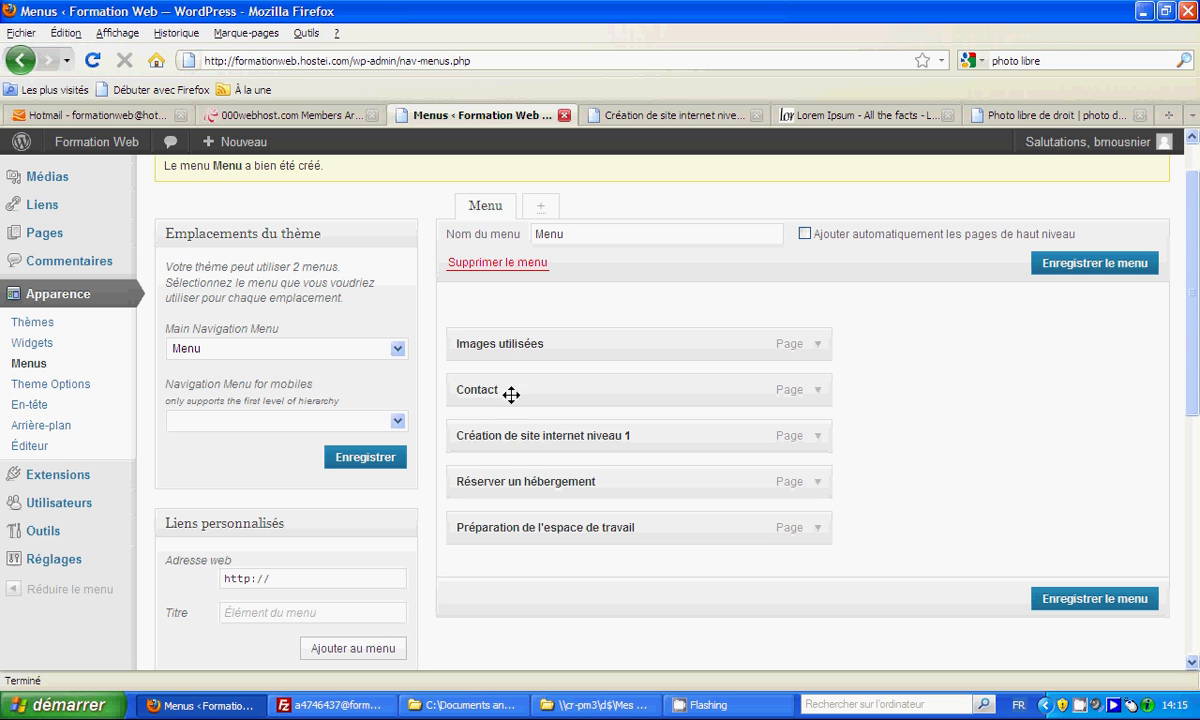
{"action": "left_click_drag", "start_coordinate": [486, 433], "coordinate": [484, 341]}
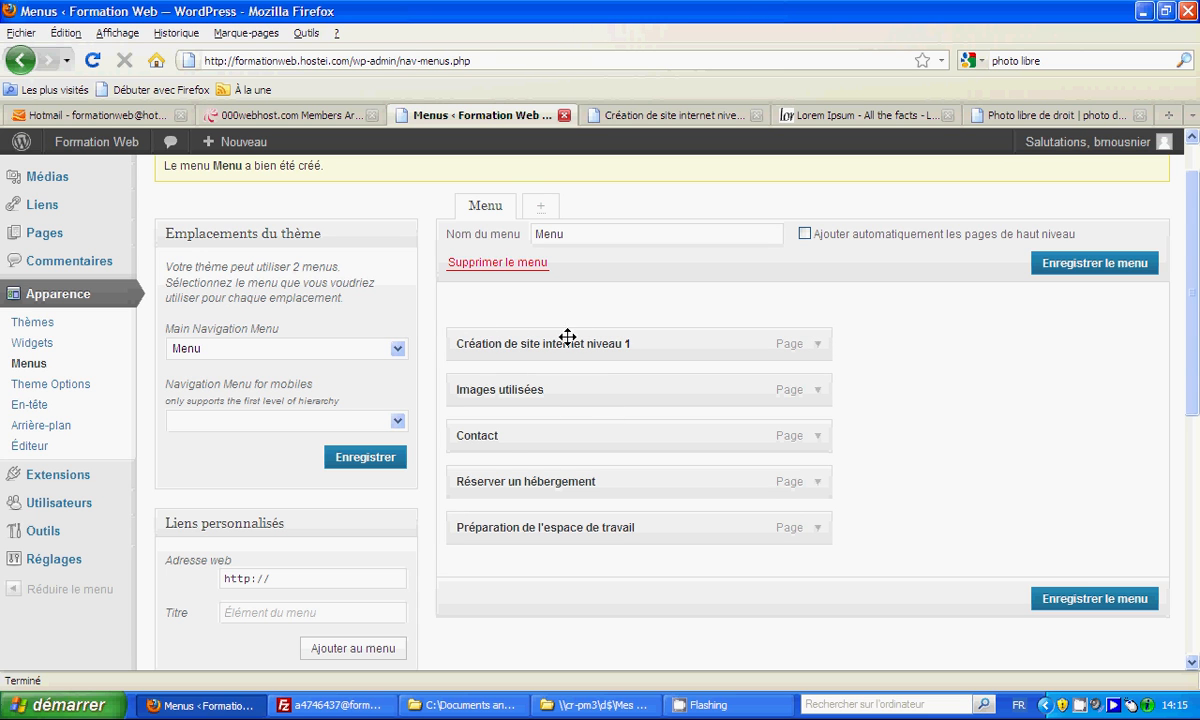
{"action": "left_click_drag", "start_coordinate": [506, 487], "coordinate": [500, 386]}
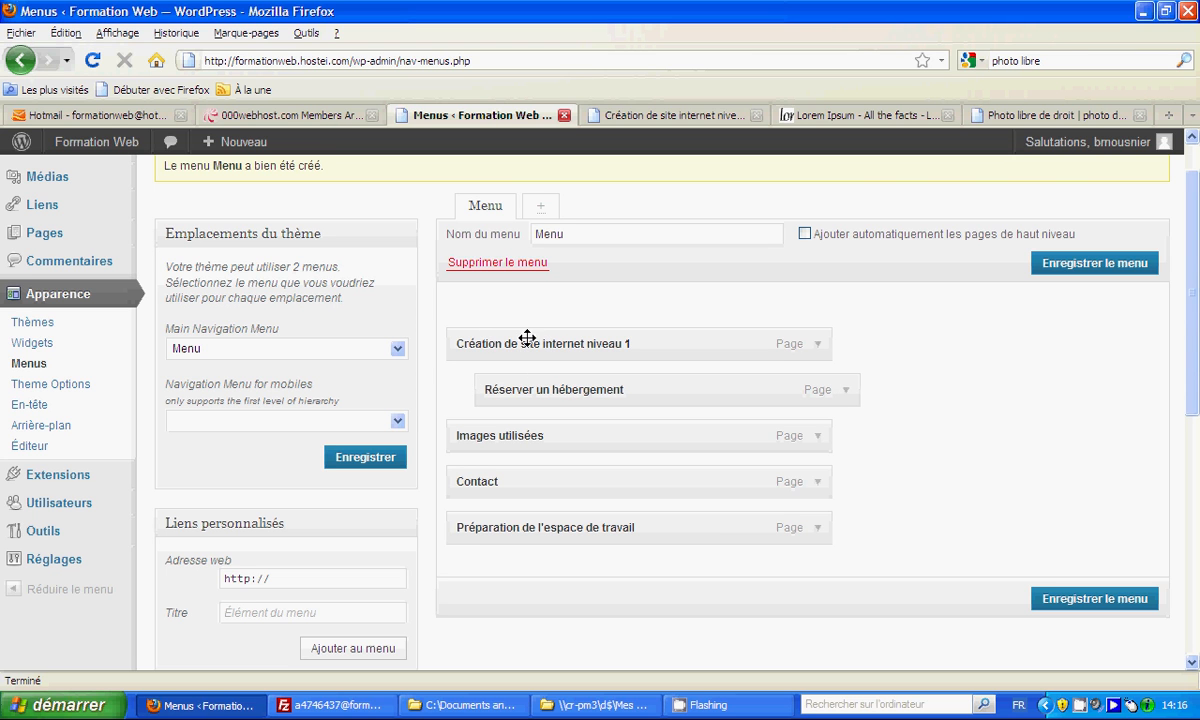
- Nest Préparation de l'espace de travail as the first sub-item of Création de site internet niveau 1, place Contact before Images utilisées, and save the menu
{"action": "left_click_drag", "start_coordinate": [519, 531], "coordinate": [549, 388]}
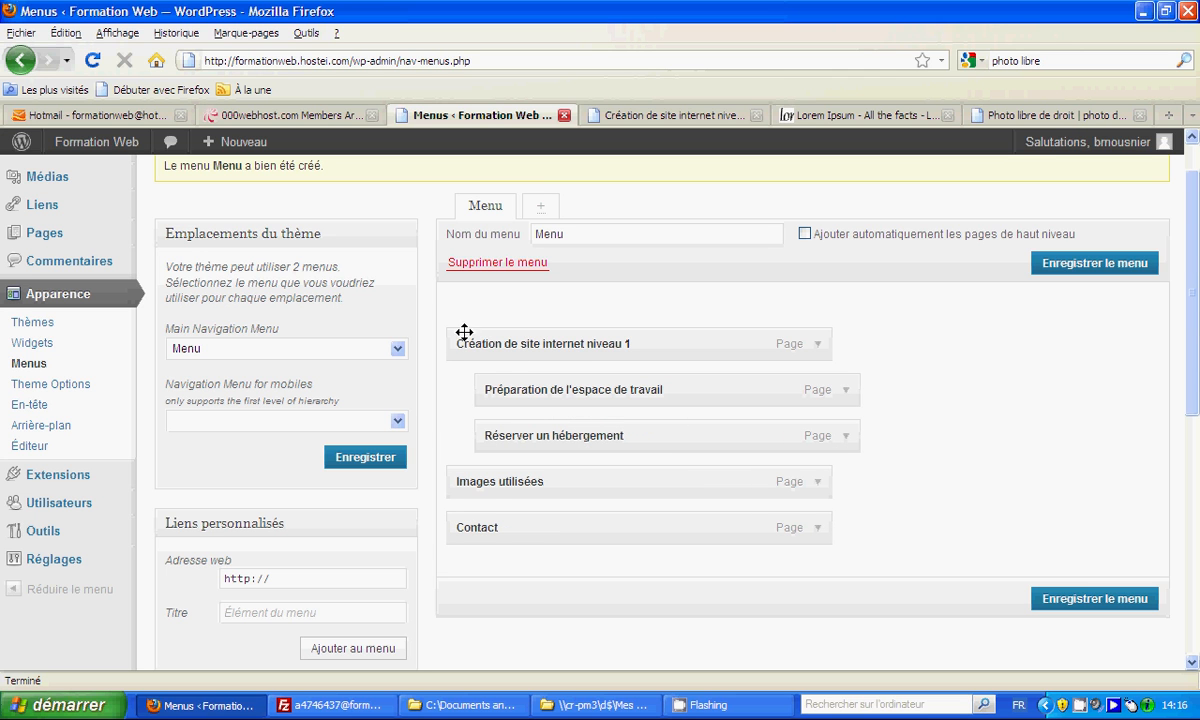
{"action": "left_click_drag", "start_coordinate": [484, 527], "coordinate": [497, 478]}
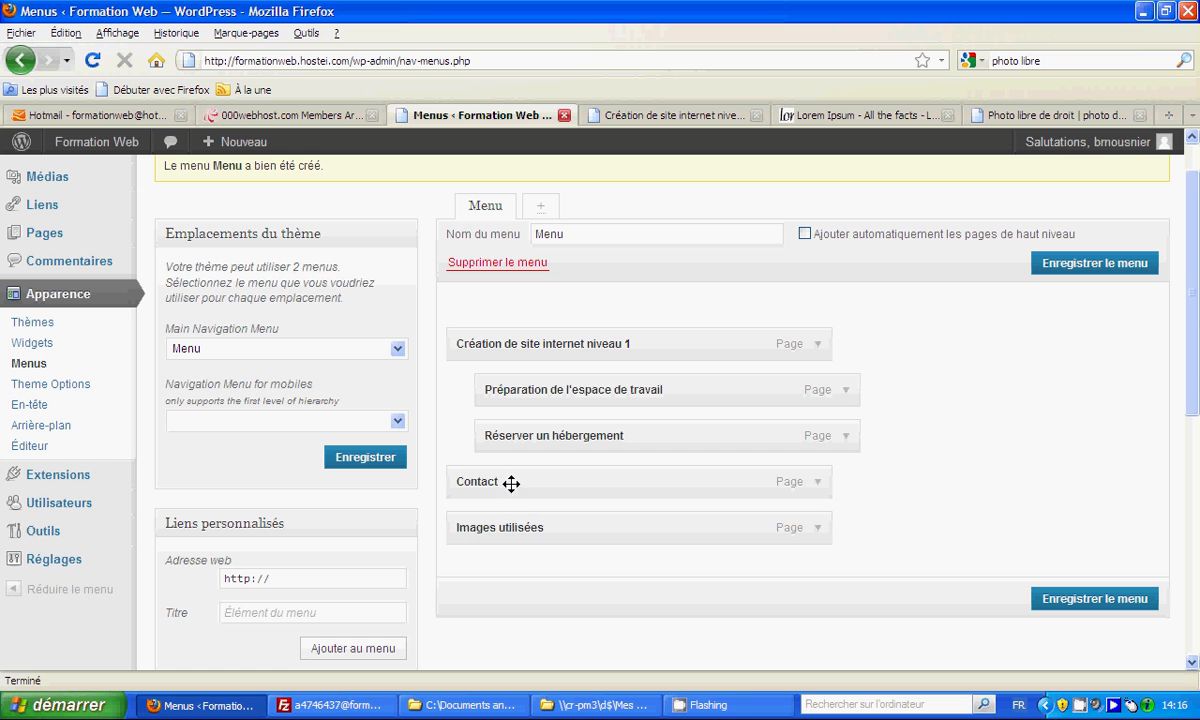
{"action": "left_click", "coordinate": [1067, 600]}
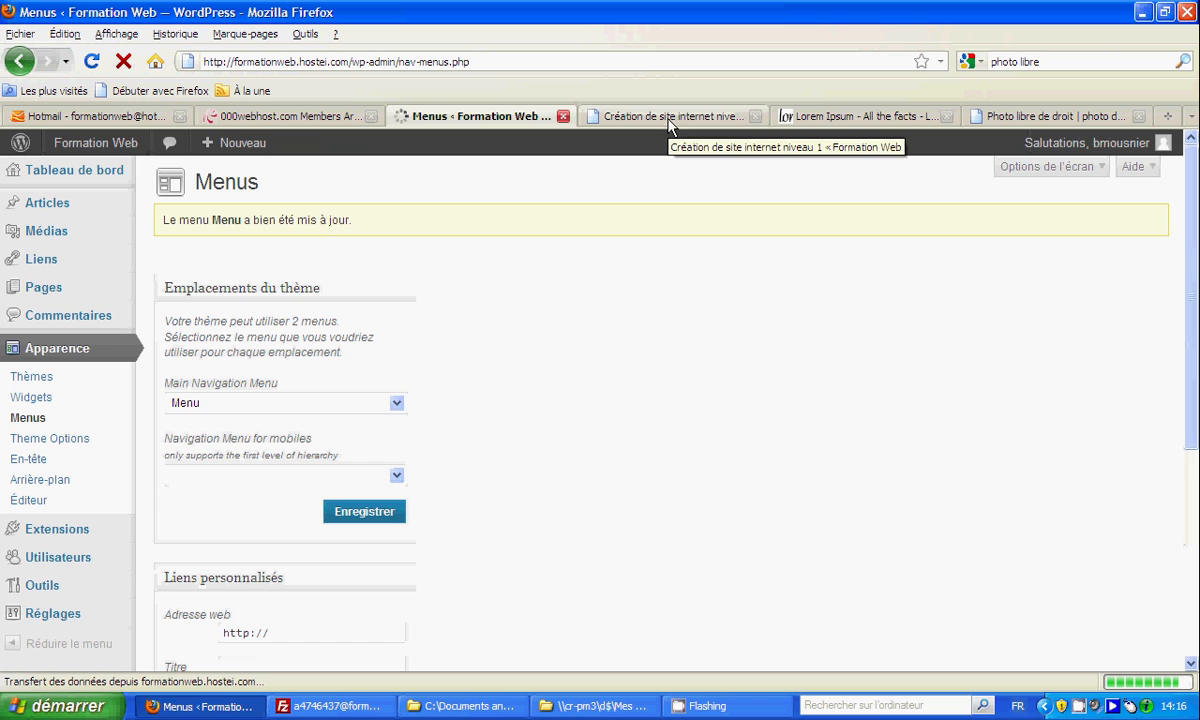
- Reload the published page to check the sub-items under Création de site internet niveau 1, and return to the menu management page
{"action": "left_click", "coordinate": [670, 118]}
{"action": "key", "text": "F5"}
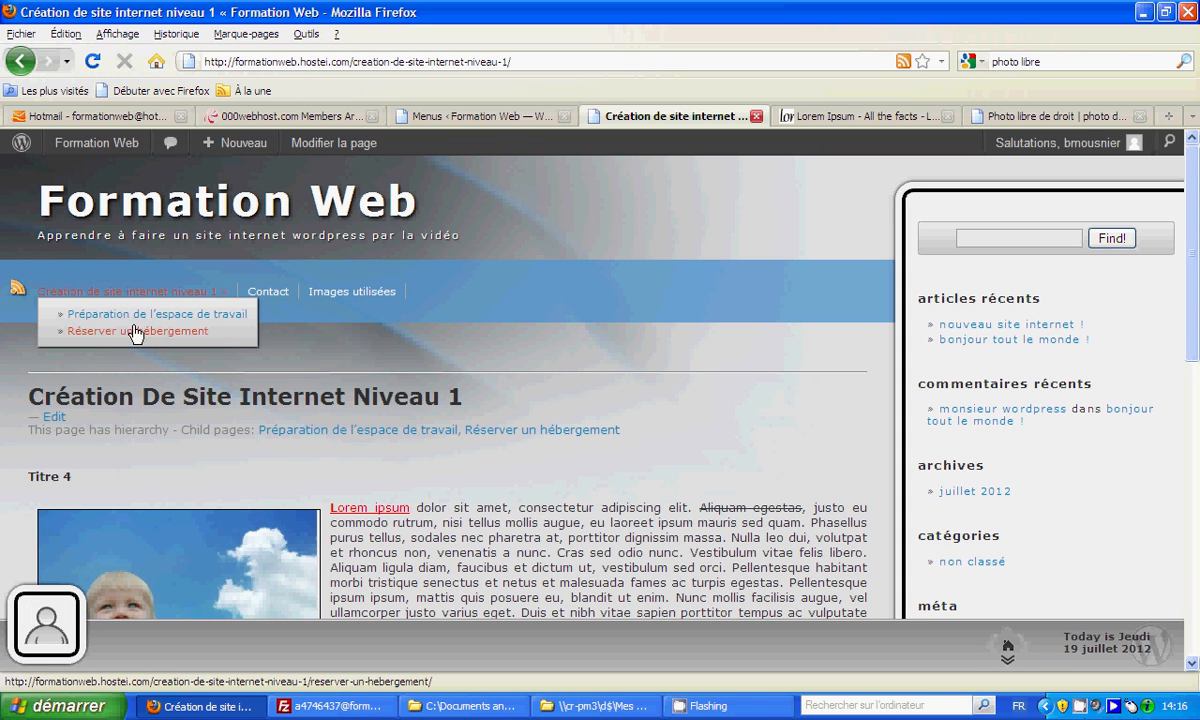
{"action": "left_click", "coordinate": [495, 118]}
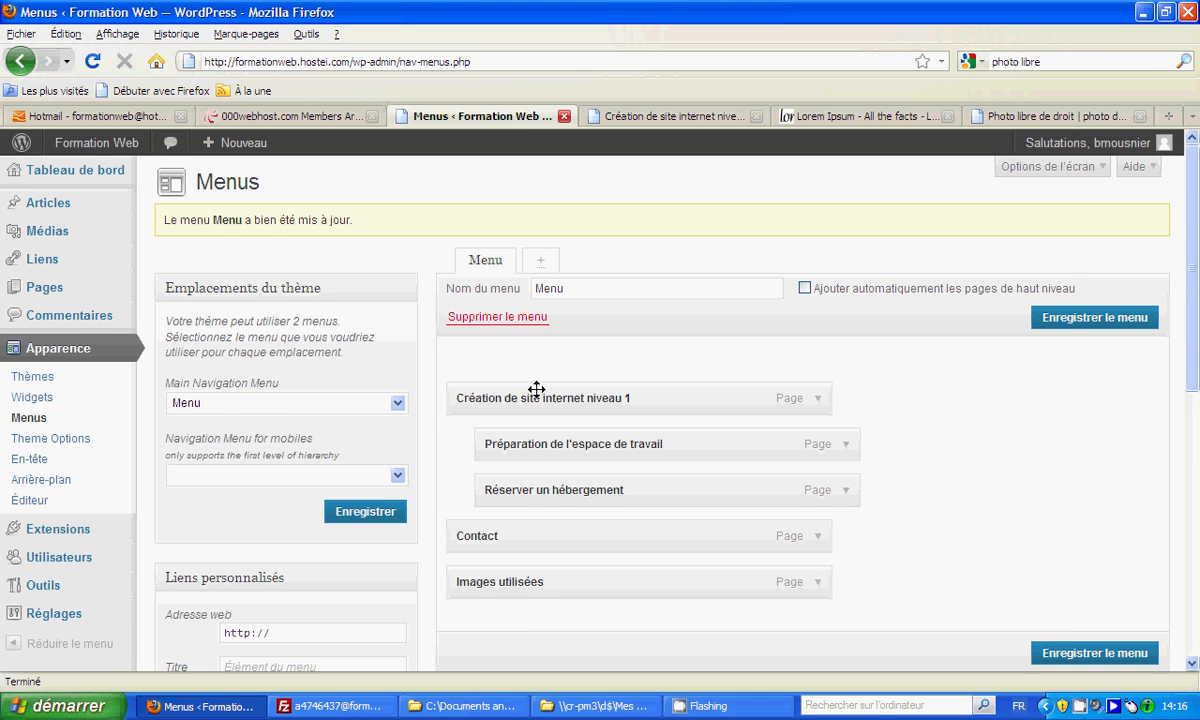
- Move Images utilisées before Contact in the menu and save the menu
{"action": "left_click_drag", "start_coordinate": [517, 580], "coordinate": [503, 536]}
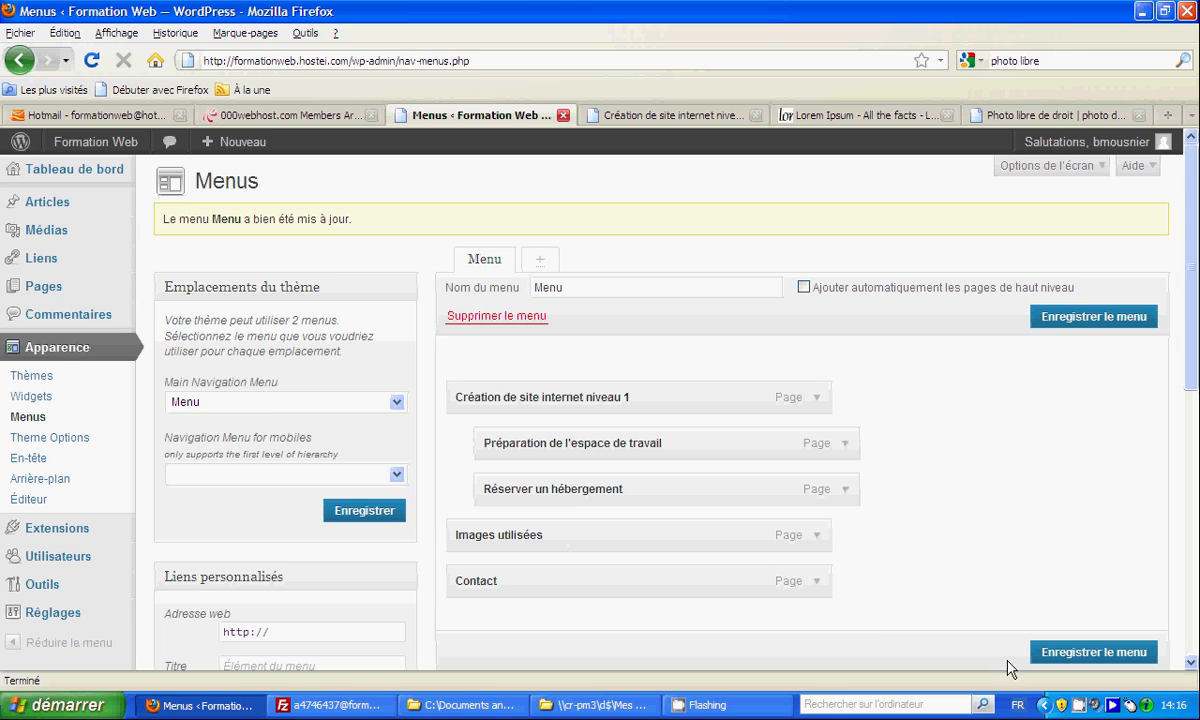
{"action": "left_click", "coordinate": [1058, 648]}
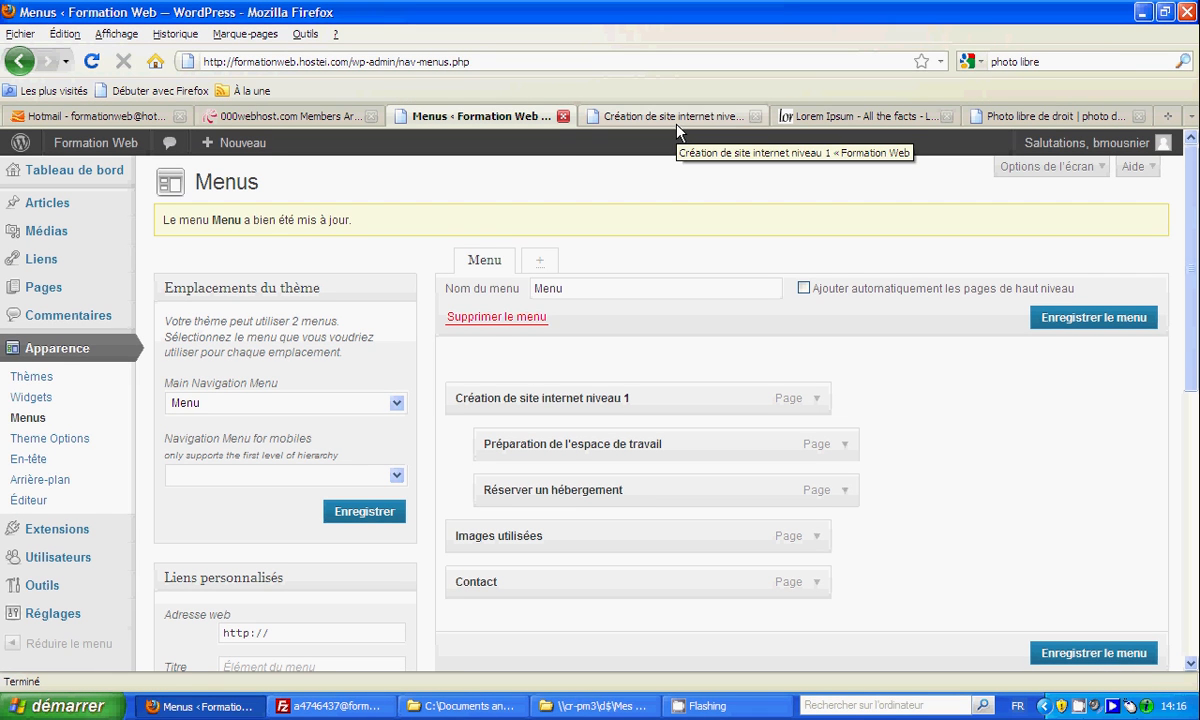
{"action": "mouse_move", "coordinate": [50, 262]}
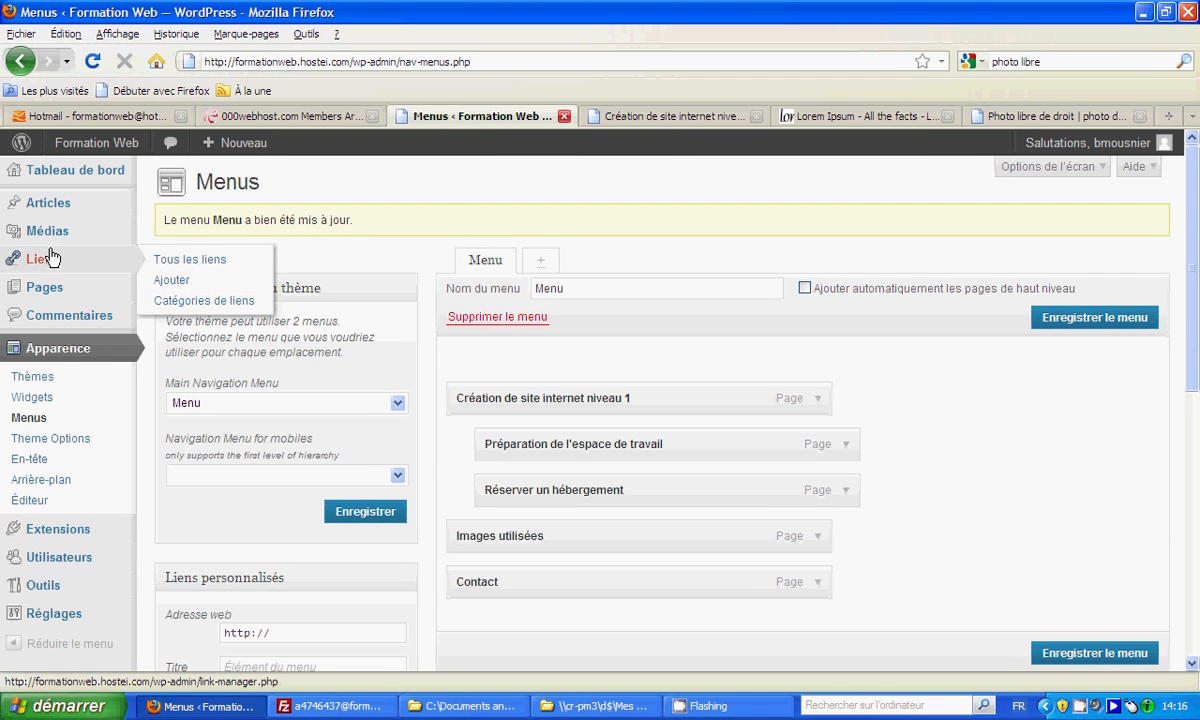
{"action": "mouse_move", "coordinate": [39, 292]}
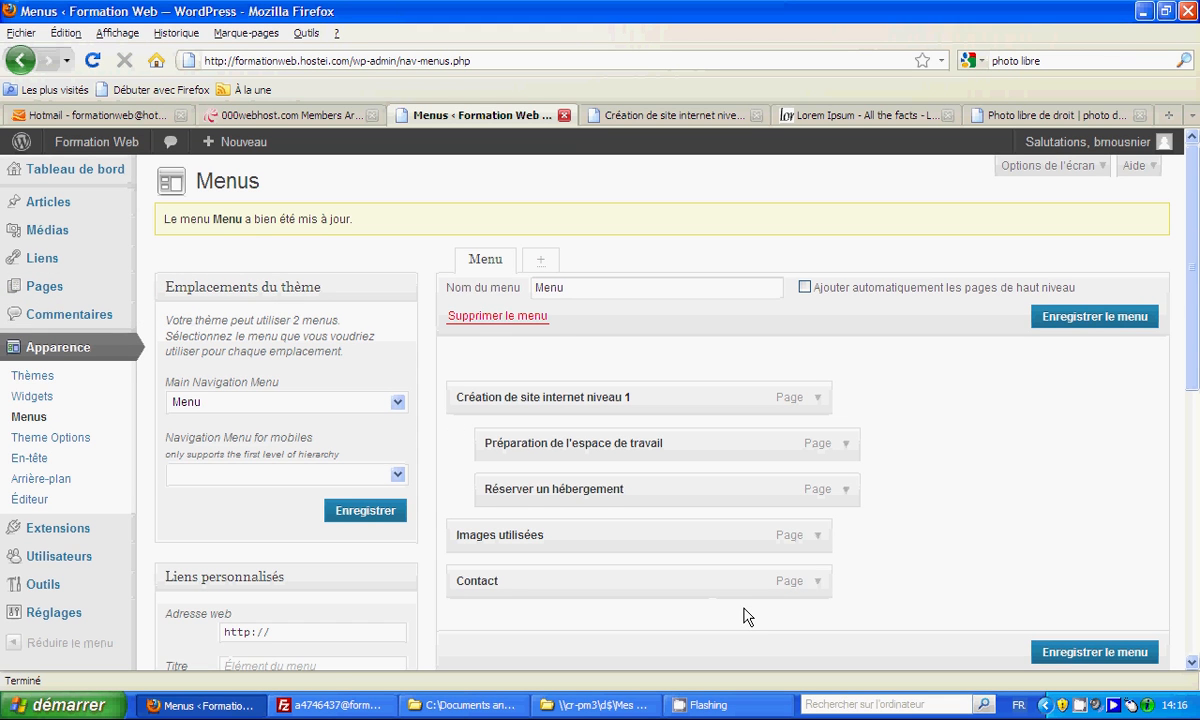
{"action": "scroll", "coordinate": [434, 503], "scroll_direction": "down", "scroll_amount": 2}
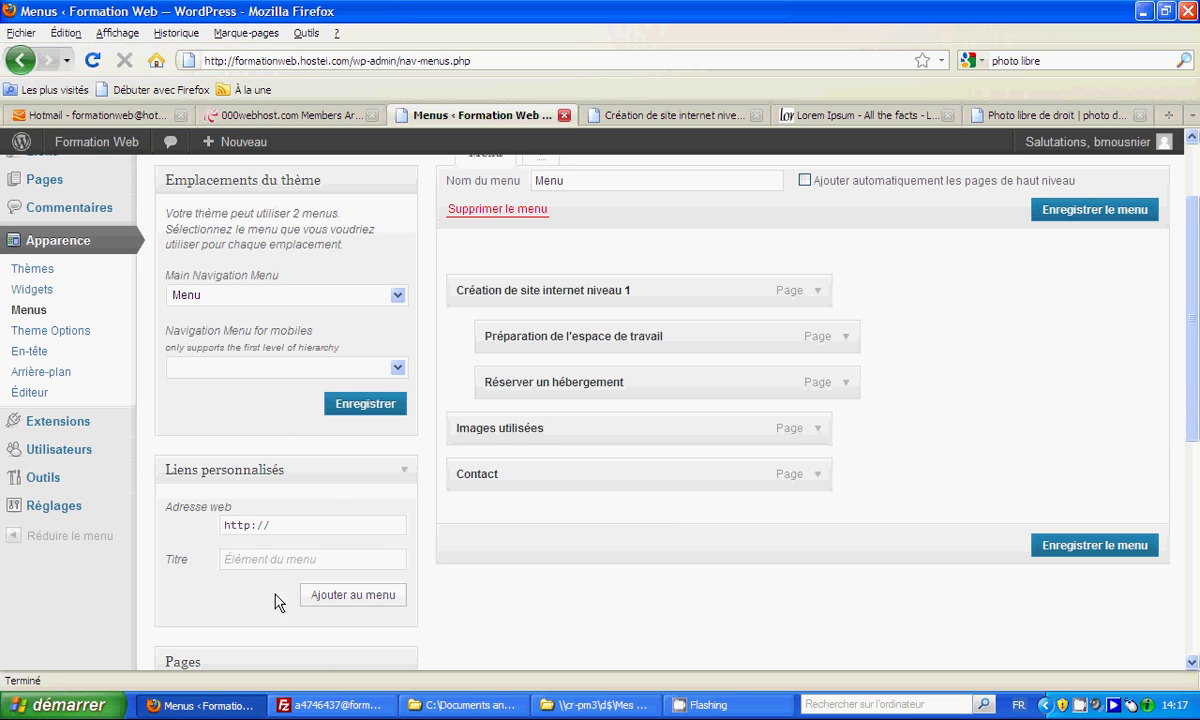
{"action": "left_click", "coordinate": [290, 525]}
{"action": "left_click_drag", "start_coordinate": [349, 61], "coordinate": [178, 68]}
{"action": "key", "text": "ctrl+c"}
{"action": "left_click", "coordinate": [276, 528]}
{"action": "key", "text": "ctrl+a"}
{"action": "key", "text": "ctrl+v"}
{"action": "left_click_drag", "start_coordinate": [400, 527], "coordinate": [203, 518]}
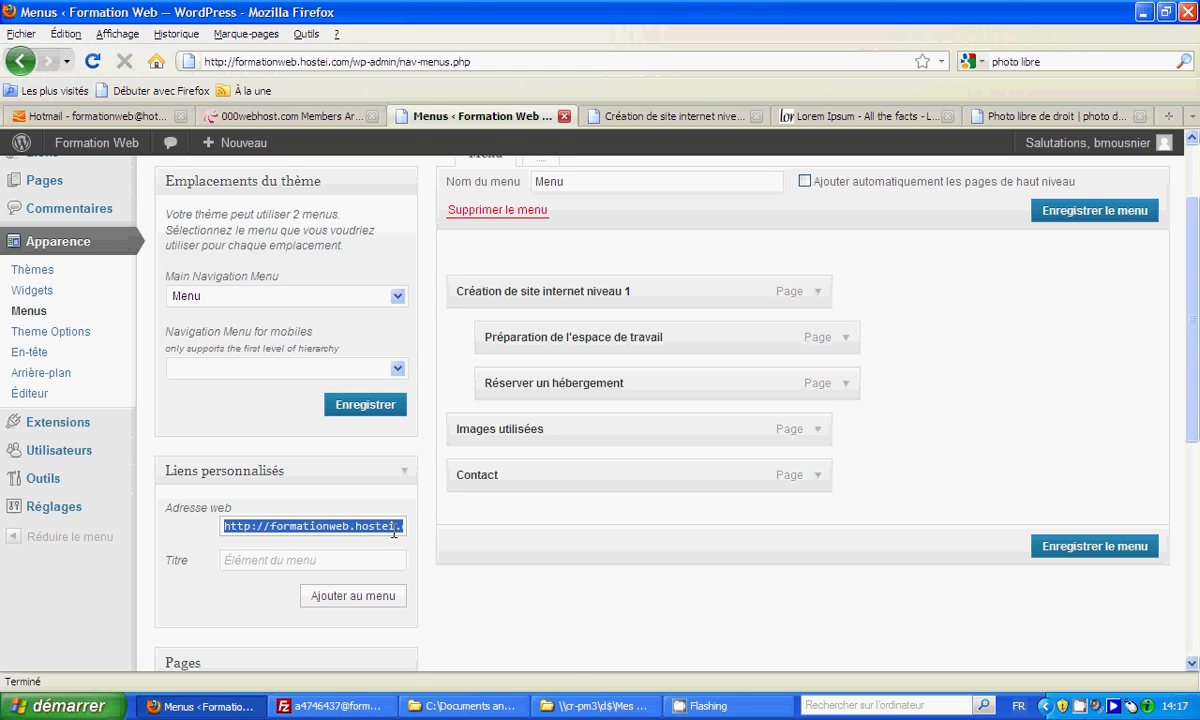
- Title the custom link Accueil, add it to the menu and move it to the first position
{"action": "left_click", "coordinate": [352, 560]}
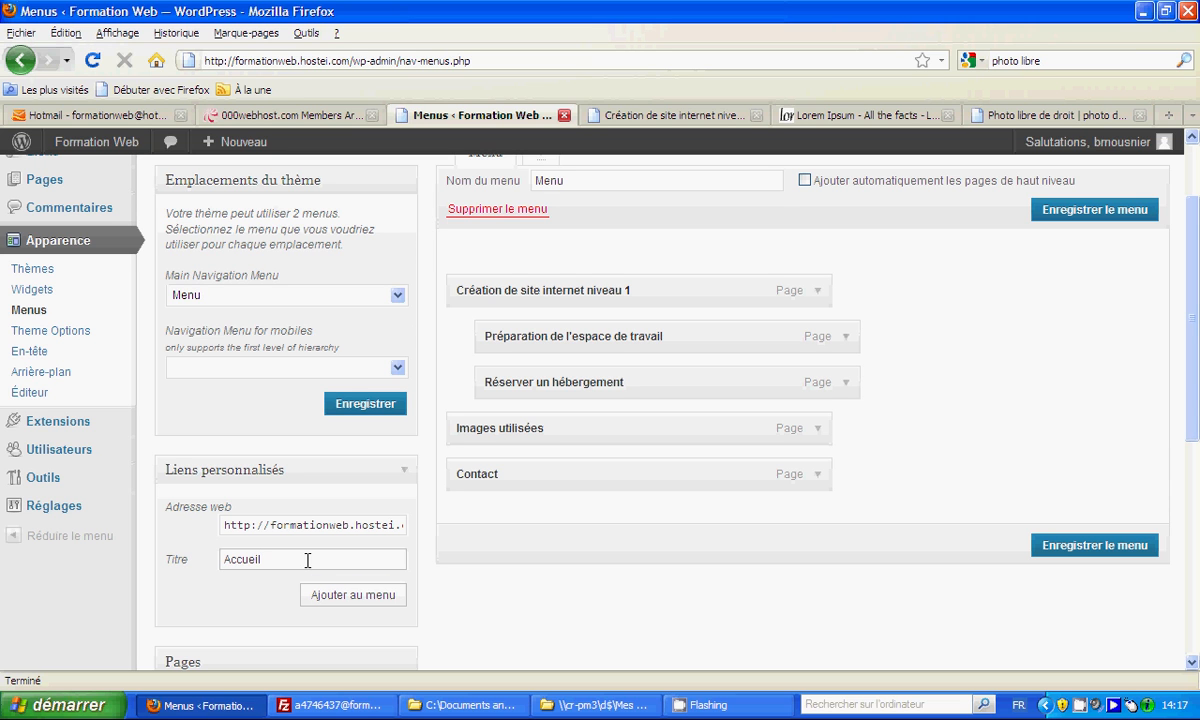
{"action": "left_click", "coordinate": [362, 600]}
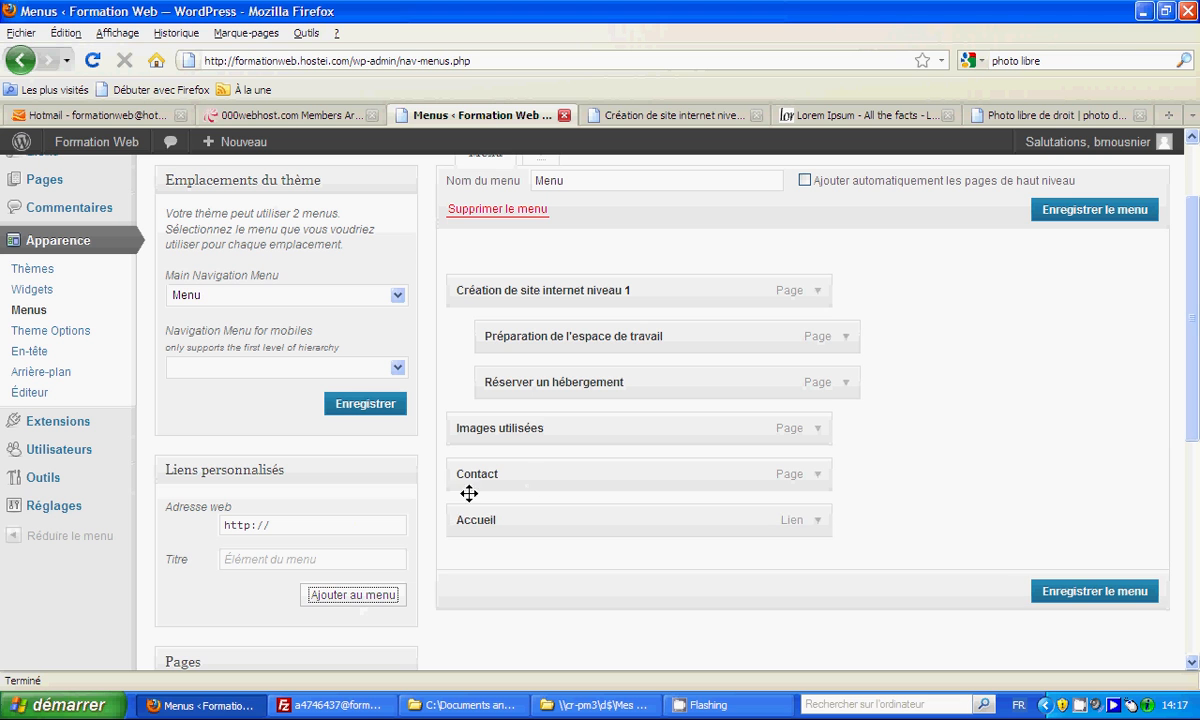
{"action": "left_click_drag", "start_coordinate": [496, 520], "coordinate": [486, 278]}
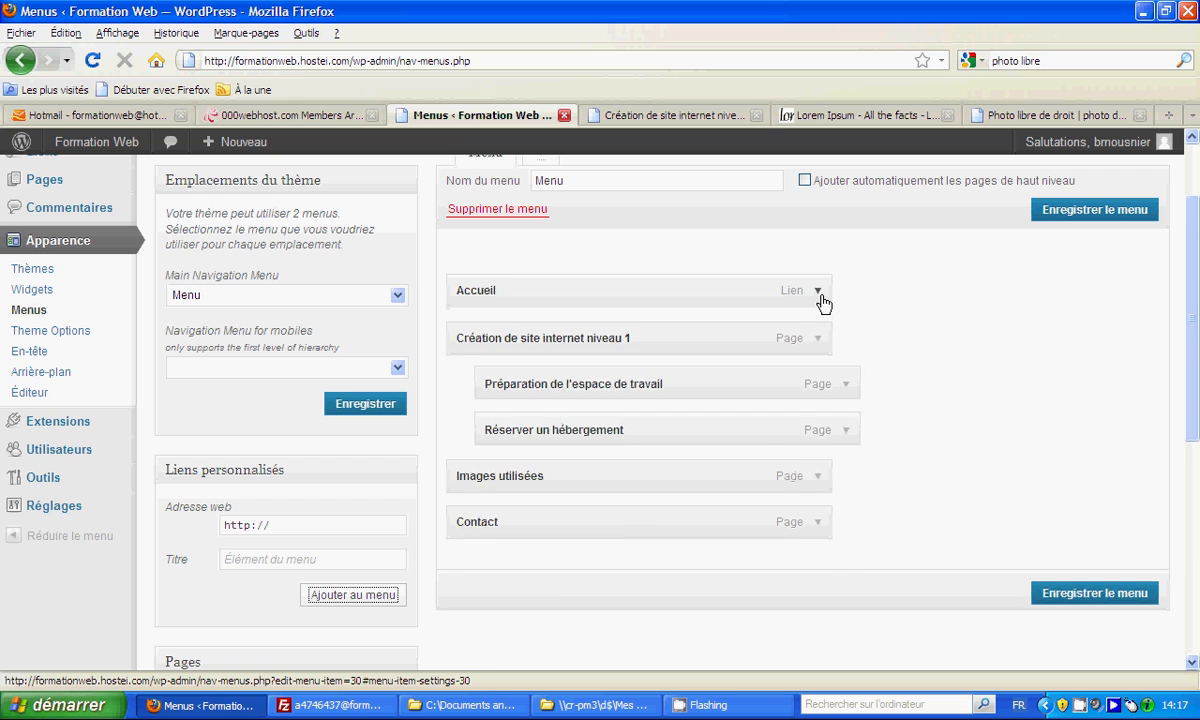
- Examine the settings of the menu items Accueil and Création de site internet niveau 1, including their navigation title and title attribute
{"action": "left_click", "coordinate": [819, 293]}
{"action": "left_click", "coordinate": [819, 293]}
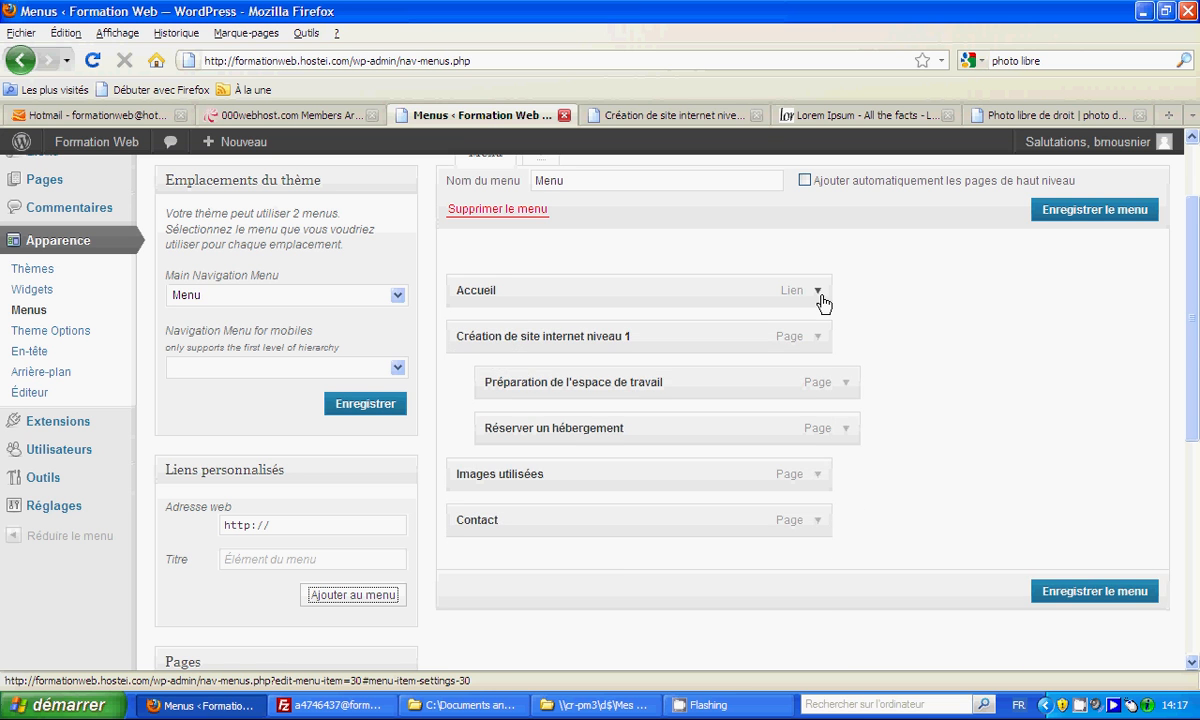
{"action": "left_click", "coordinate": [819, 293]}
{"action": "left_click", "coordinate": [819, 293]}
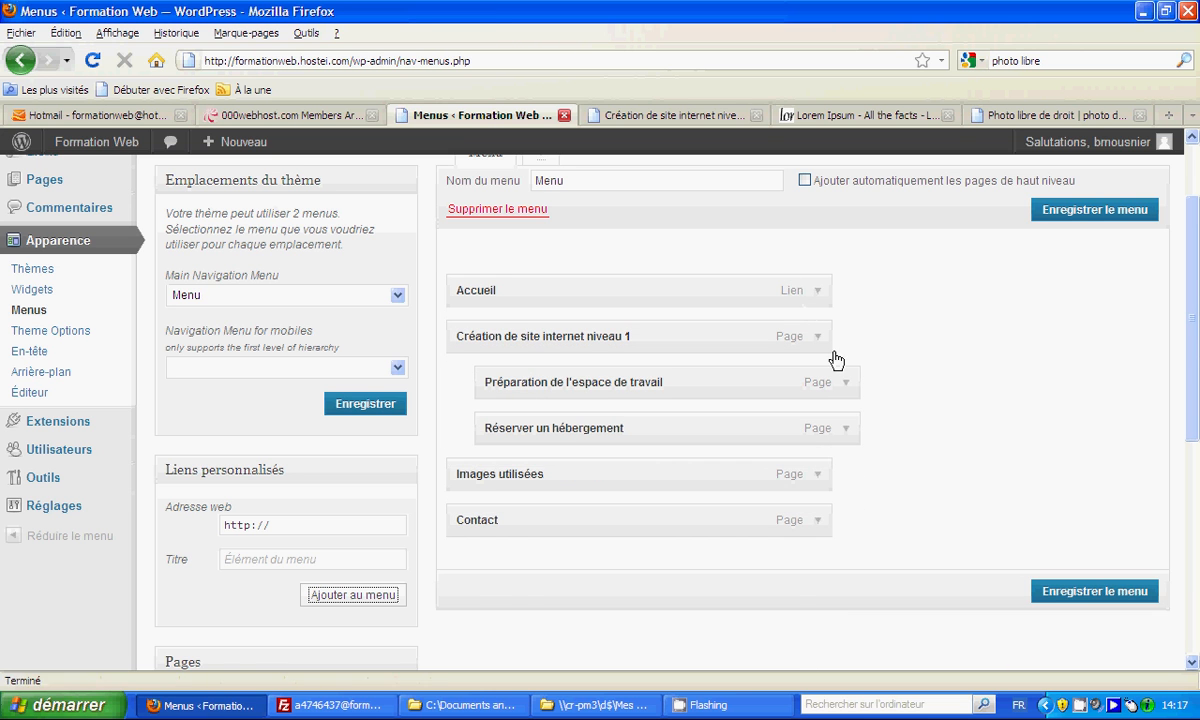
{"action": "left_click", "coordinate": [819, 338]}
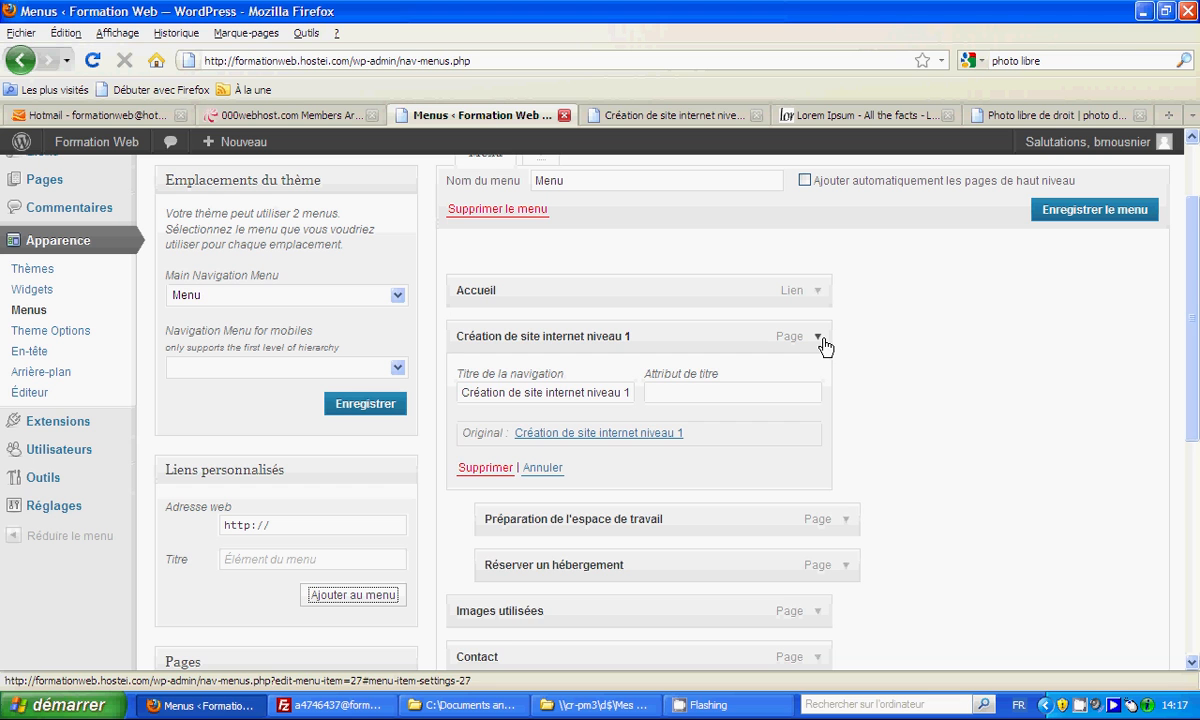
{"action": "left_click", "coordinate": [820, 338]}
{"action": "left_click", "coordinate": [819, 292]}
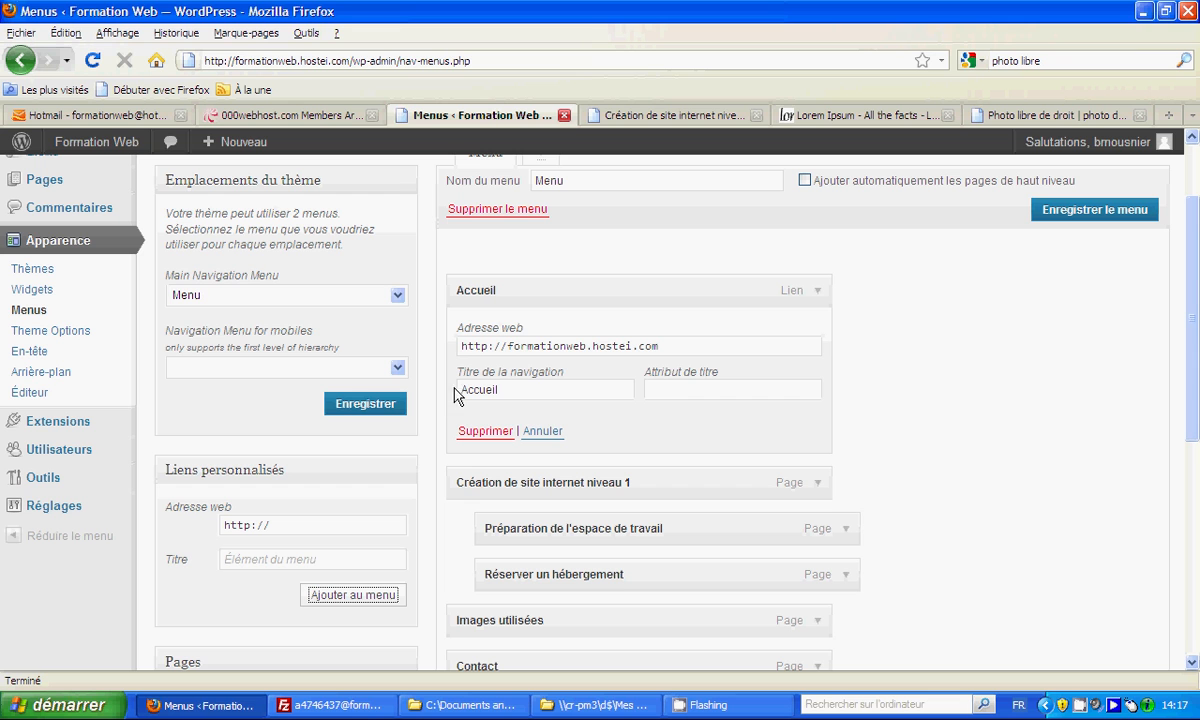
{"action": "left_click", "coordinate": [661, 389]}
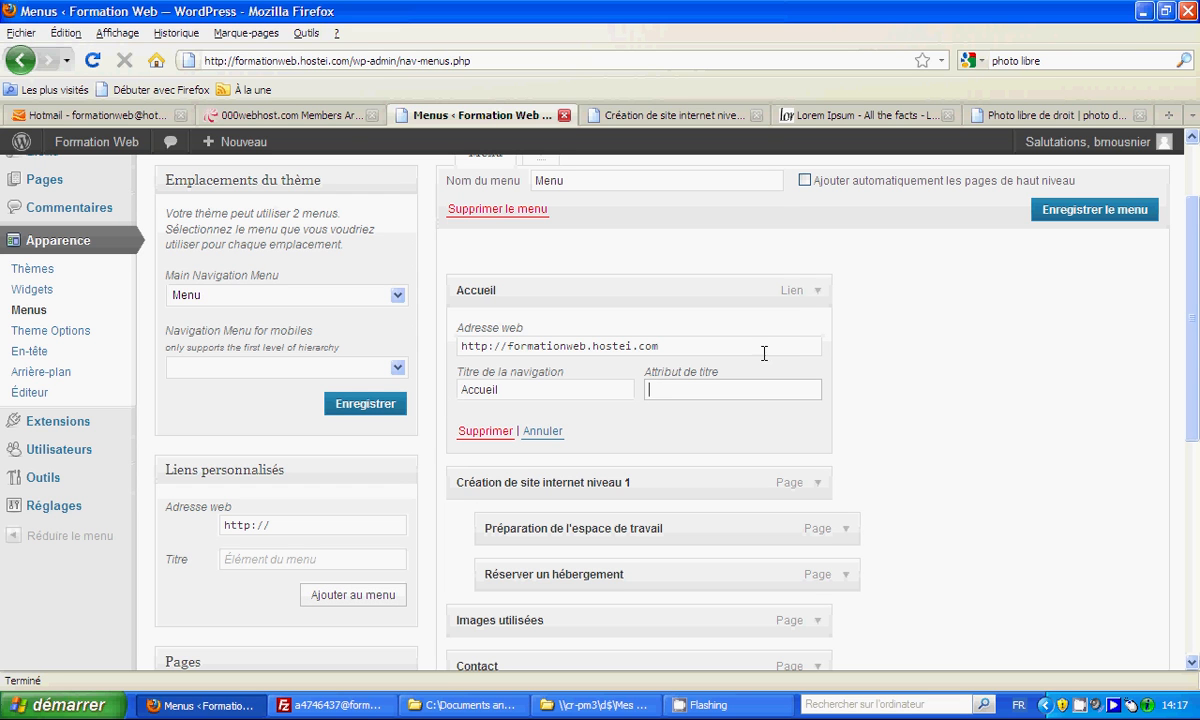
{"action": "left_click", "coordinate": [816, 294]}
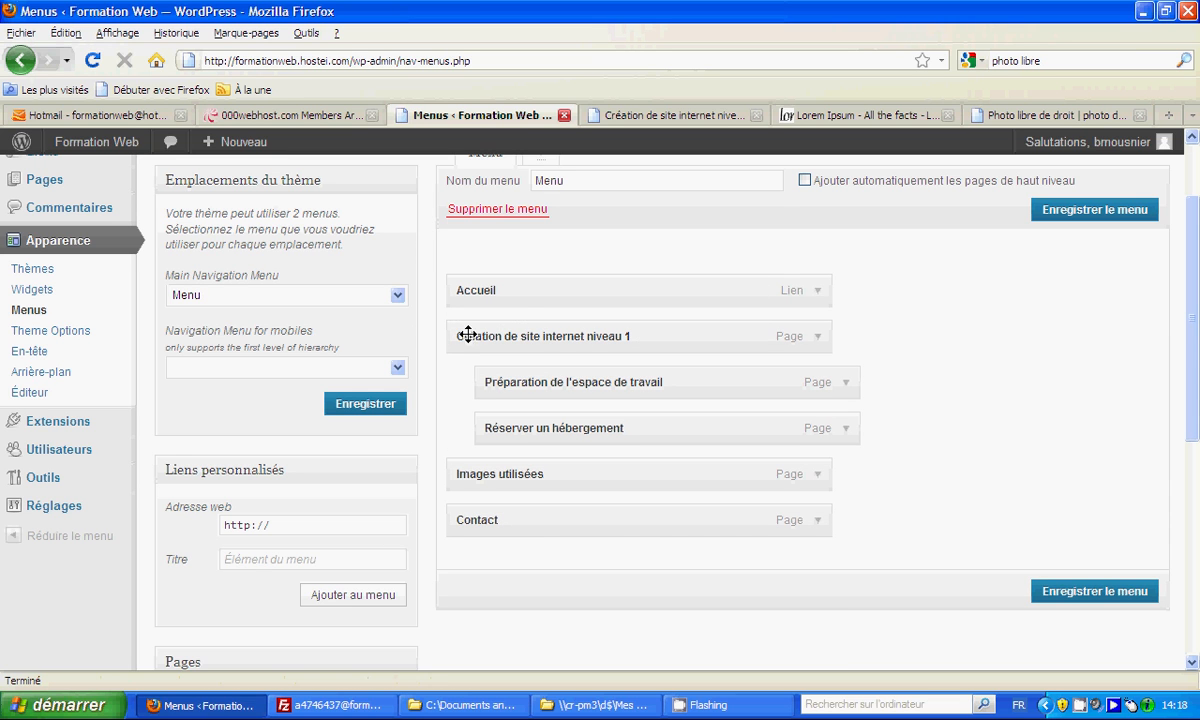
- Add a custom link titled Chaine Youtube that points to the YouTube channel's address, and save the menu
{"action": "left_click", "coordinate": [296, 526]}
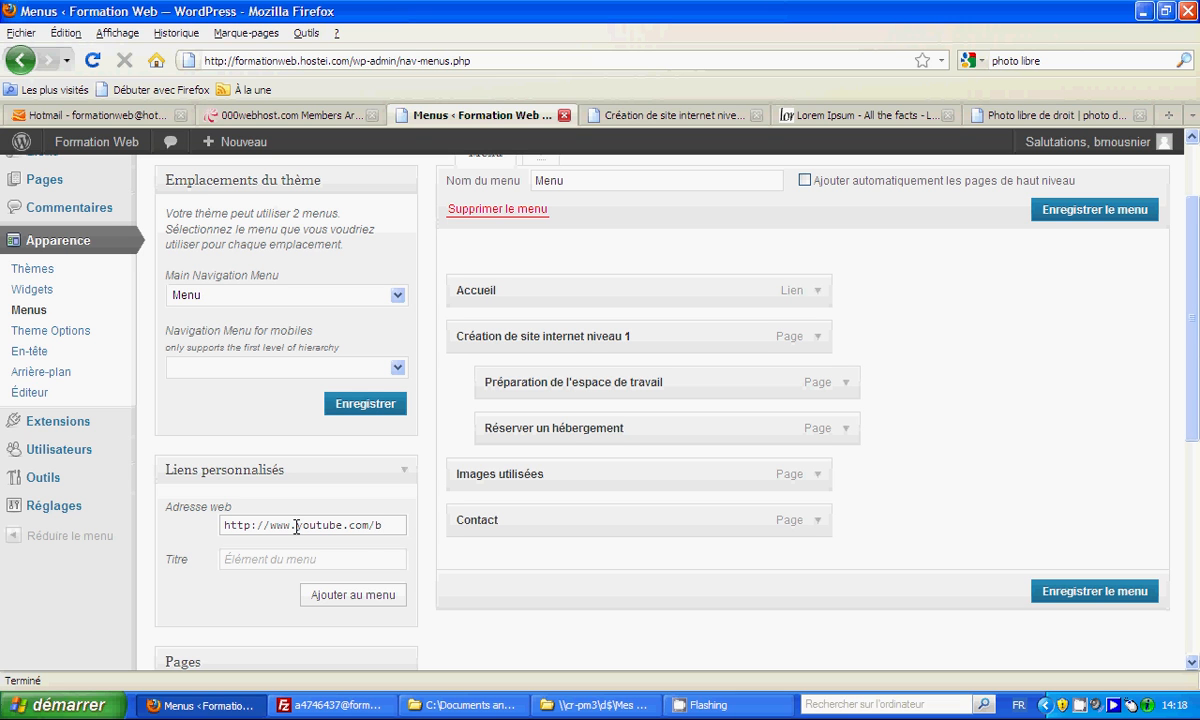
{"action": "type", "text": "usnier"}
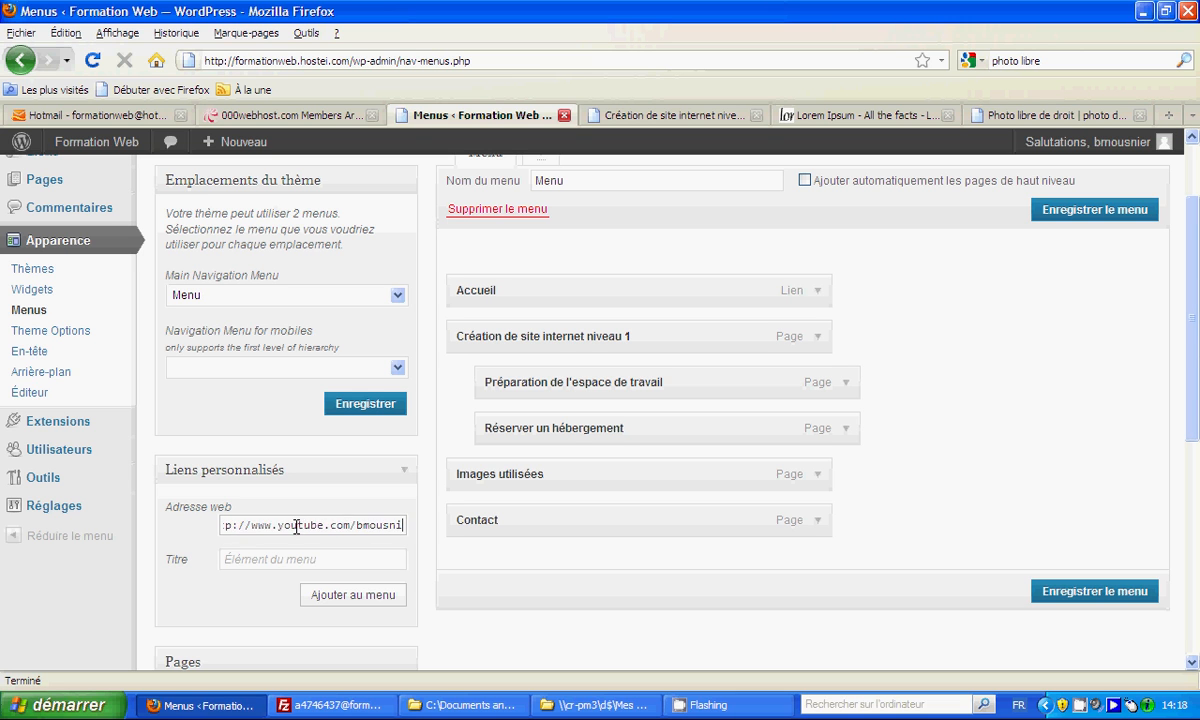
{"action": "left_click", "coordinate": [287, 561]}
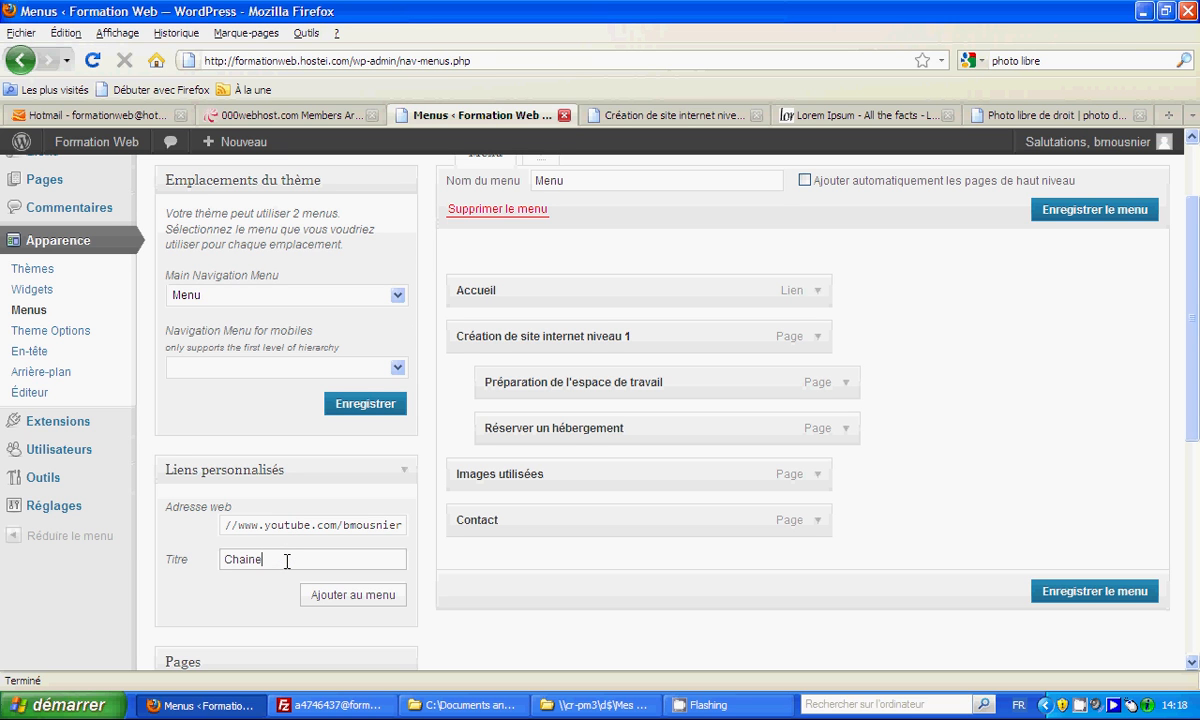
{"action": "left_click", "coordinate": [370, 598]}
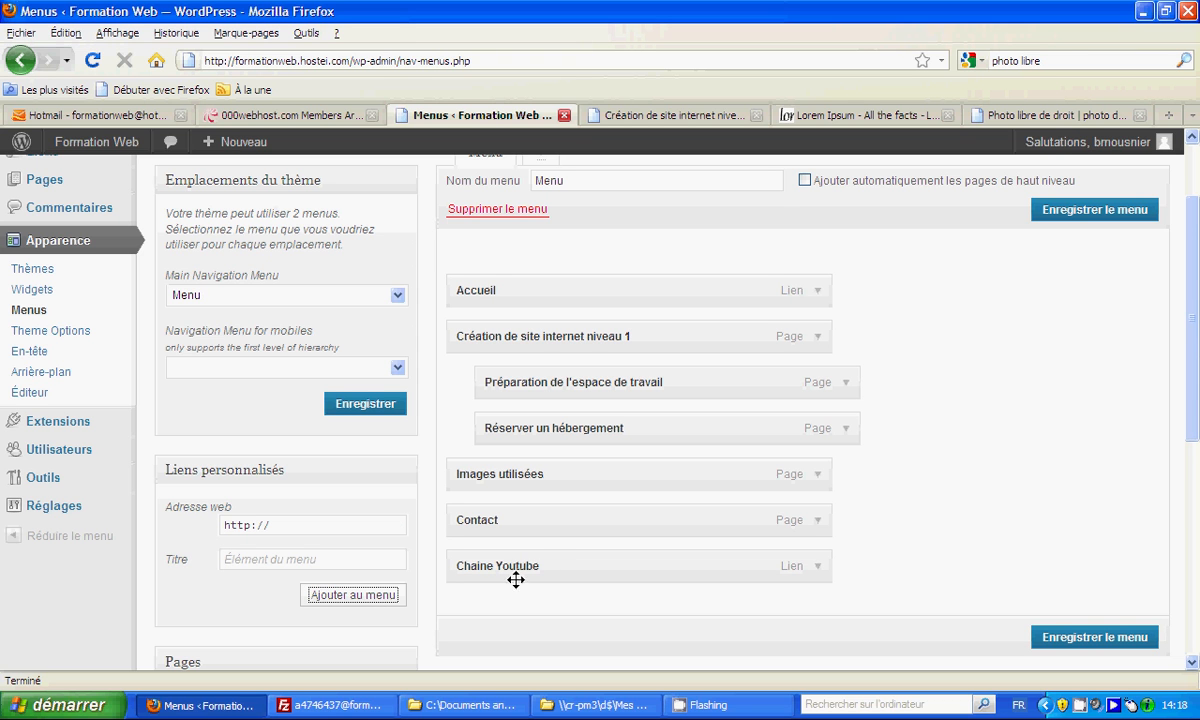
{"action": "left_click", "coordinate": [1060, 642]}
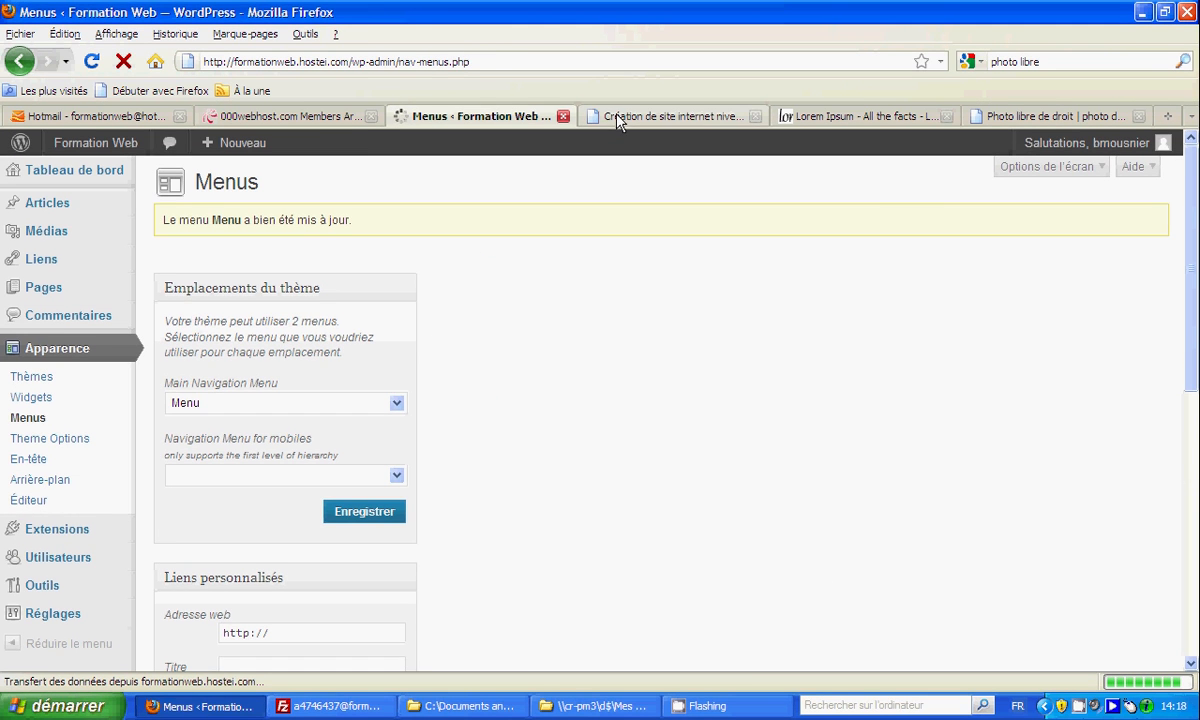
- Test the Accueil and Chaine Youtube links in the published site's navigation bar, and return to the site's home page
{"action": "left_click", "coordinate": [617, 117]}
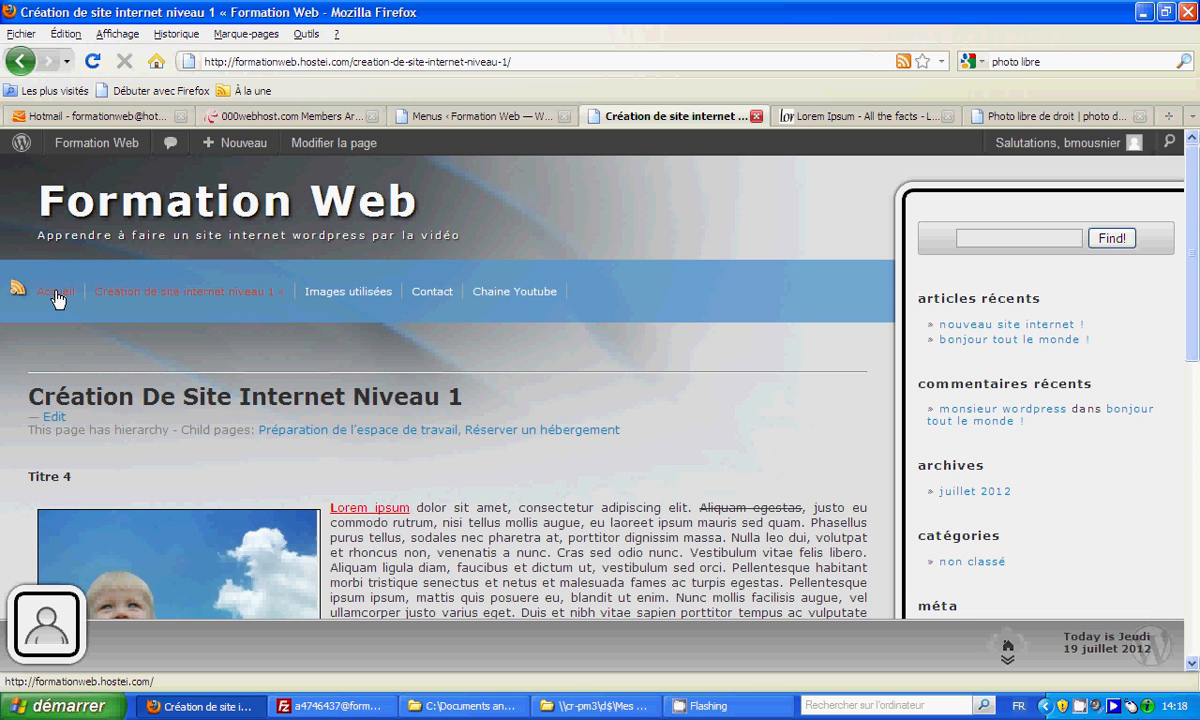
{"action": "left_click", "coordinate": [57, 293]}
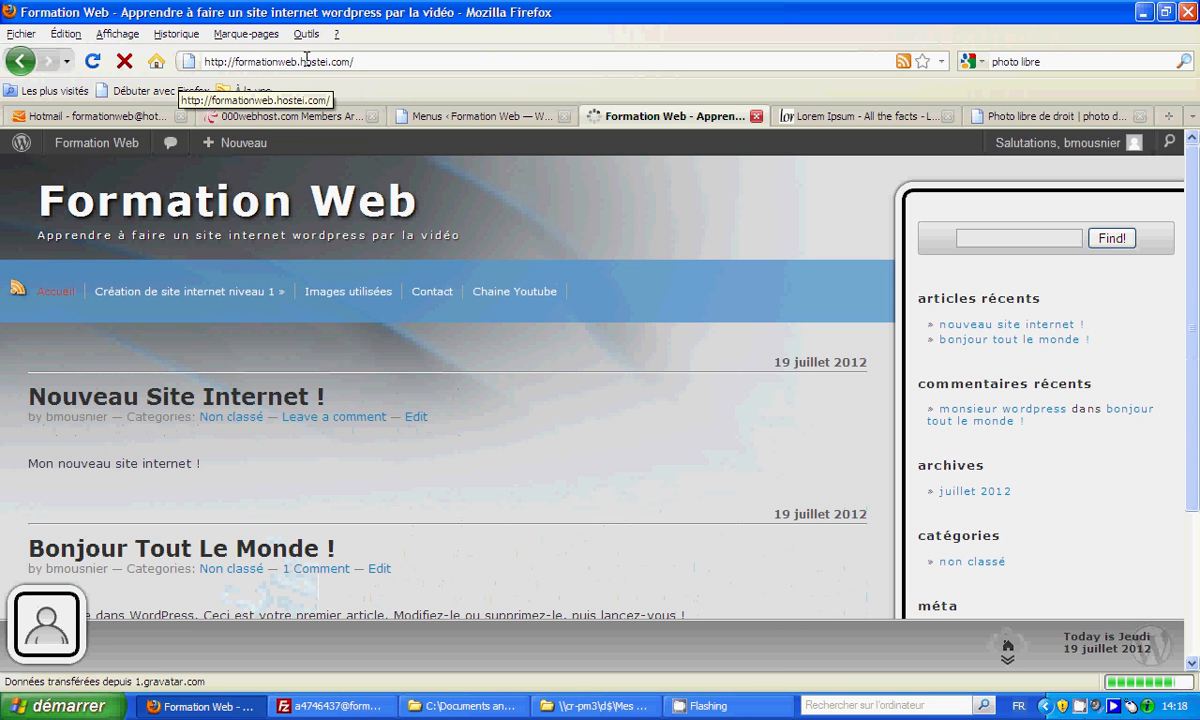
{"action": "scroll", "coordinate": [282, 520], "scroll_direction": "down", "scroll_amount": 4}
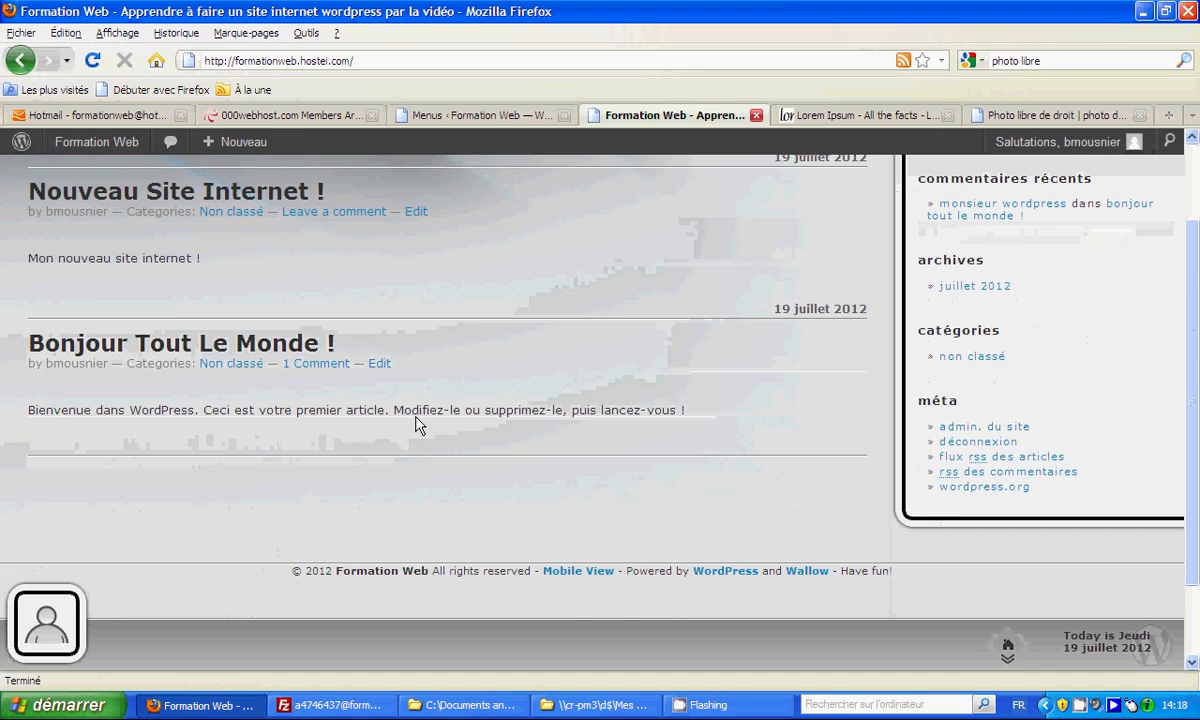
{"action": "scroll", "coordinate": [415, 423], "scroll_direction": "up", "scroll_amount": 4}
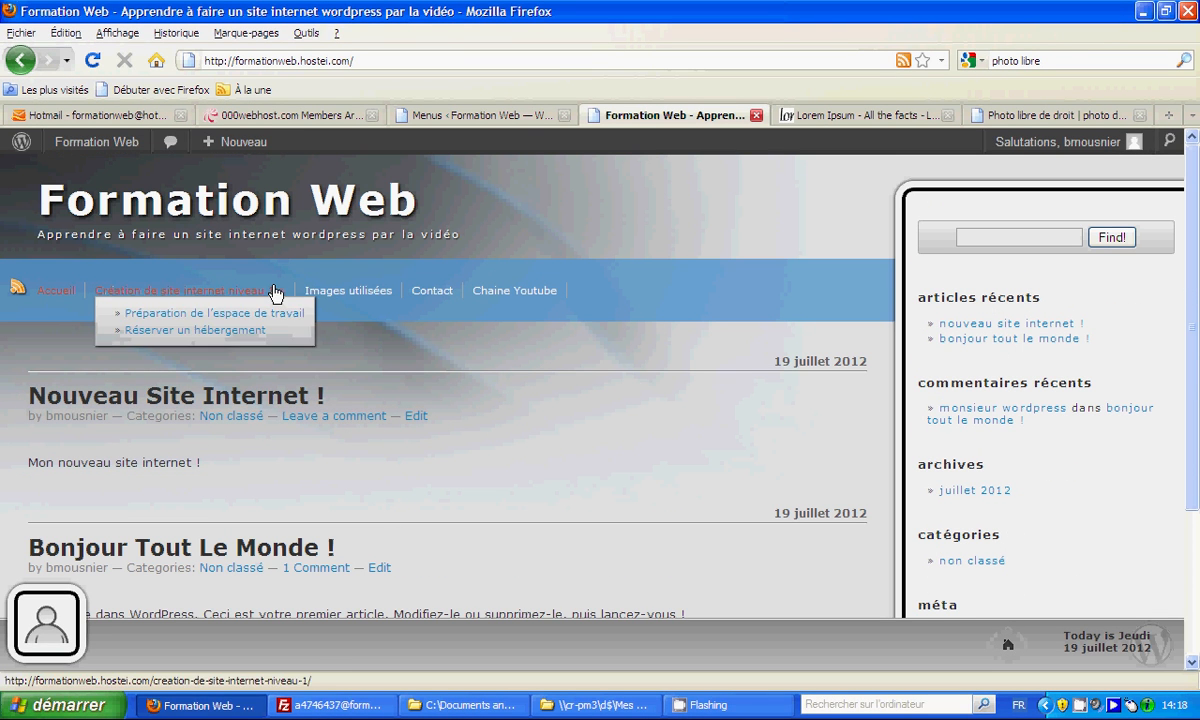
{"action": "left_click", "coordinate": [520, 296]}
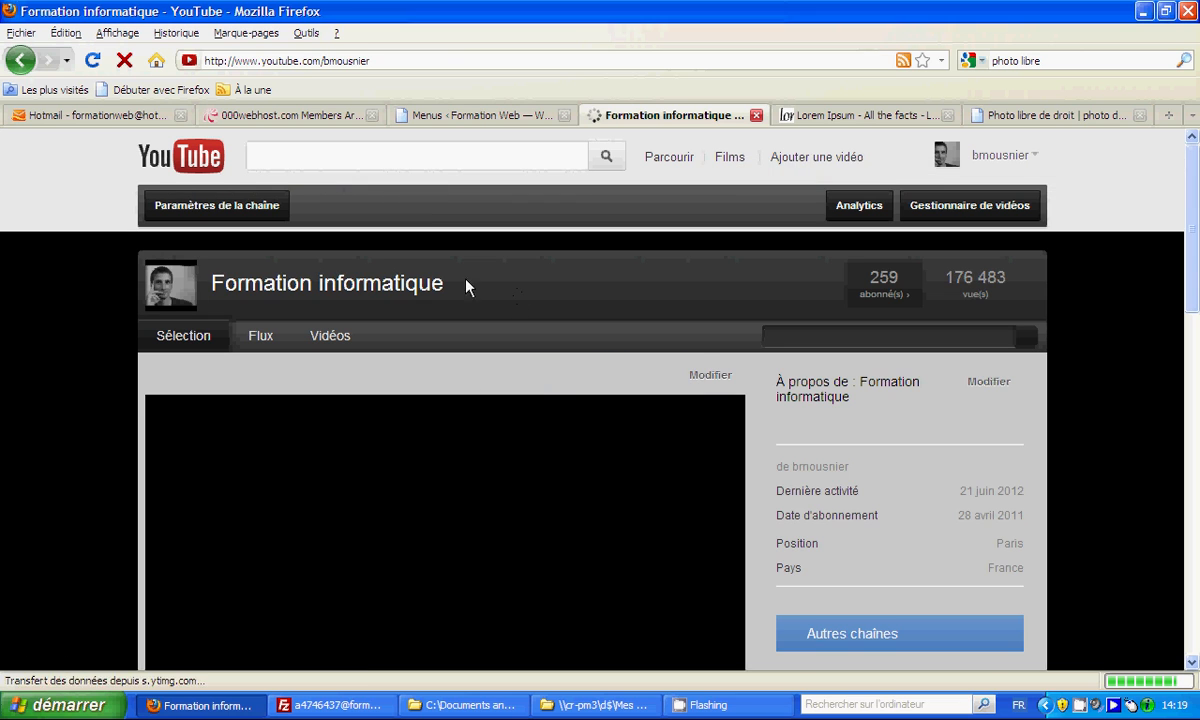
{"action": "left_click", "coordinate": [19, 62]}
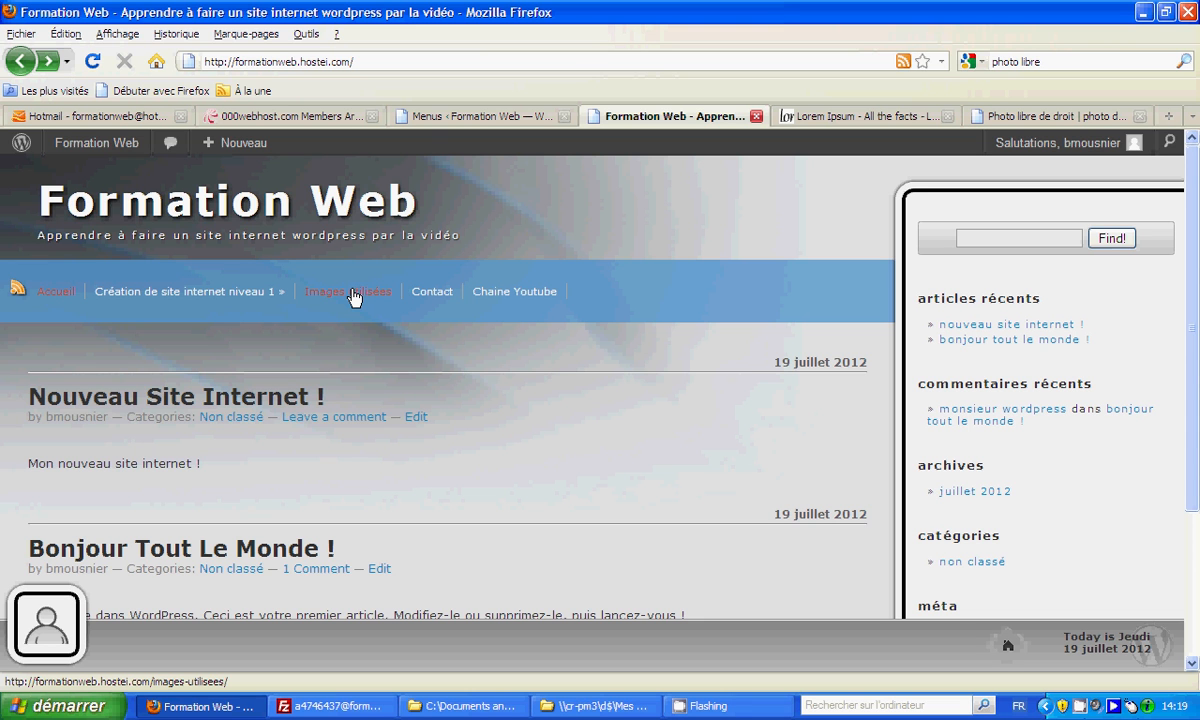
- Return to the menu management page and review the pages and categories available for the menu
{"action": "left_click", "coordinate": [497, 117]}
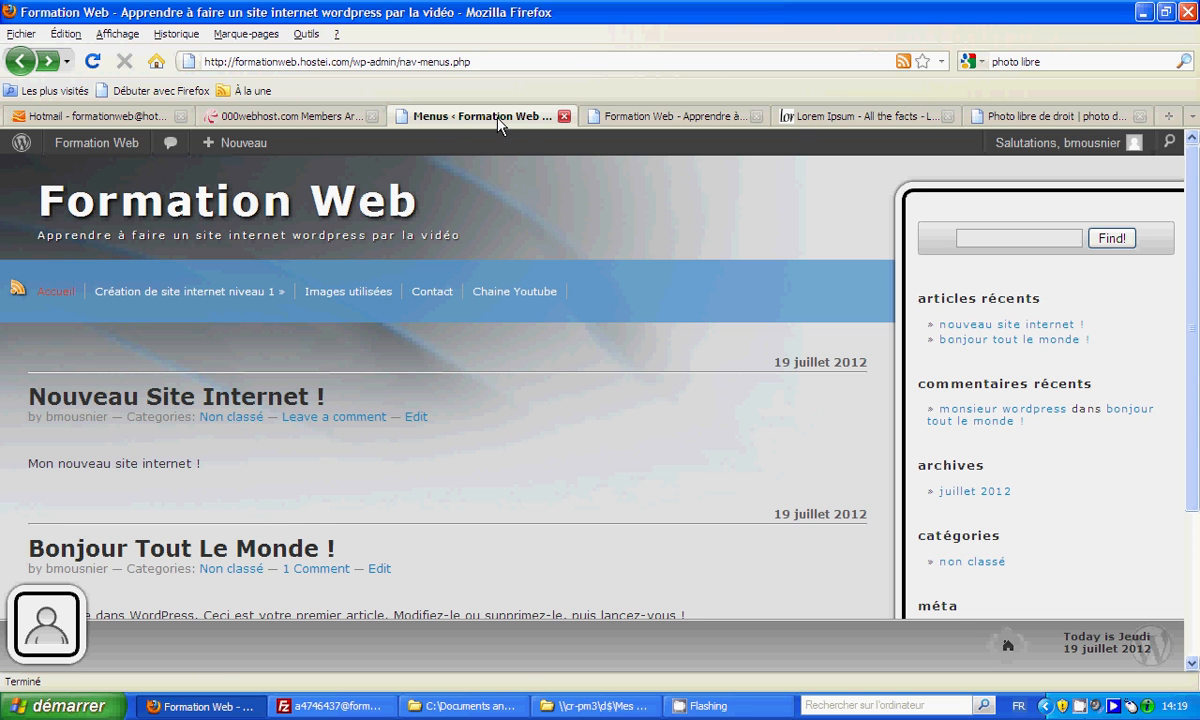
{"action": "scroll", "coordinate": [320, 310], "scroll_direction": "down", "scroll_amount": 2}
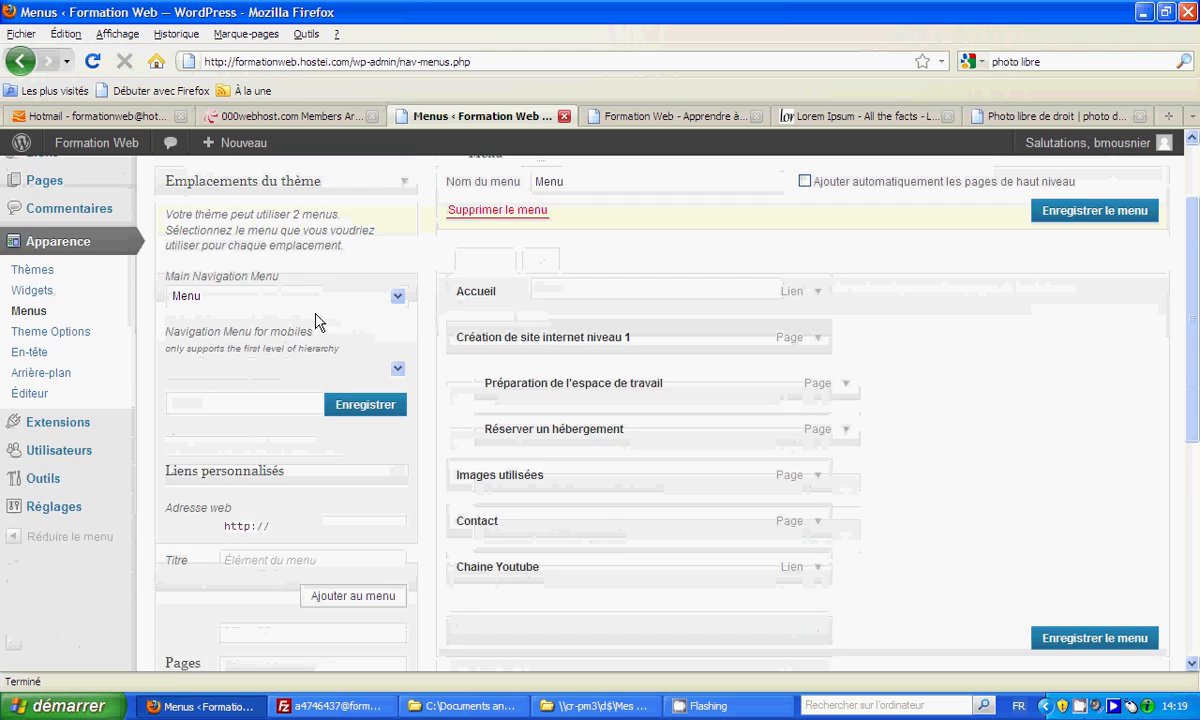
{"action": "scroll", "coordinate": [315, 320], "scroll_direction": "down", "scroll_amount": 8}
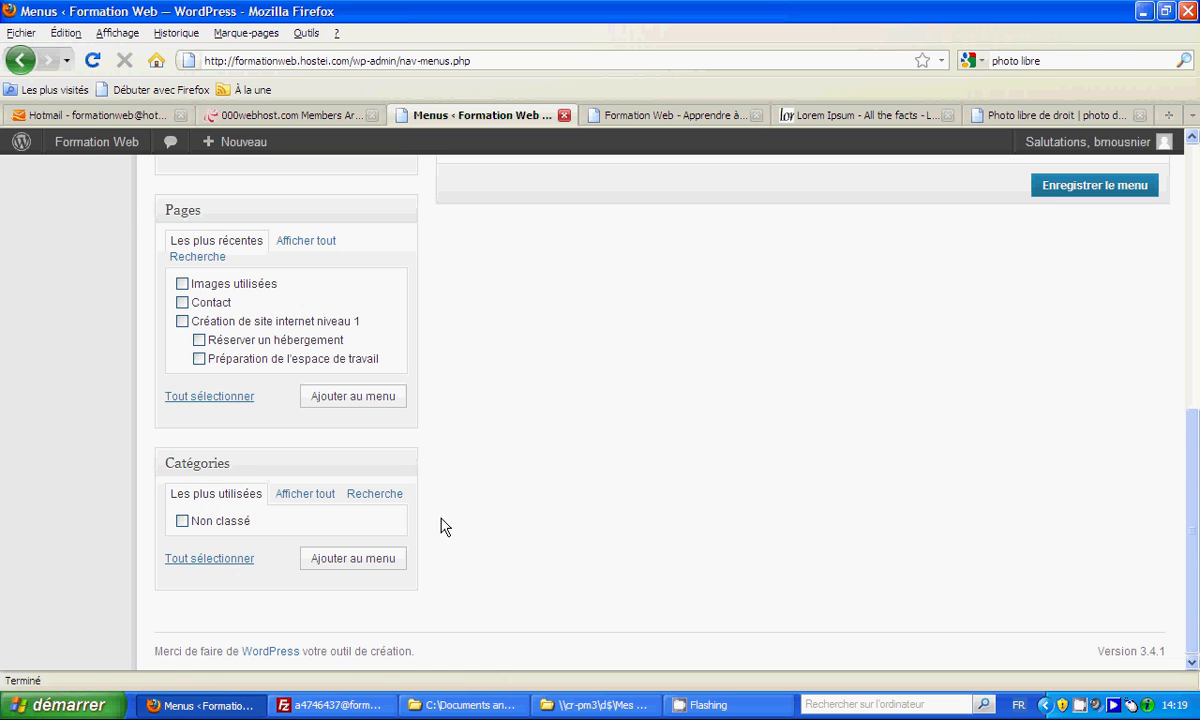
{"action": "scroll", "coordinate": [330, 550], "scroll_direction": "up", "scroll_amount": 7}
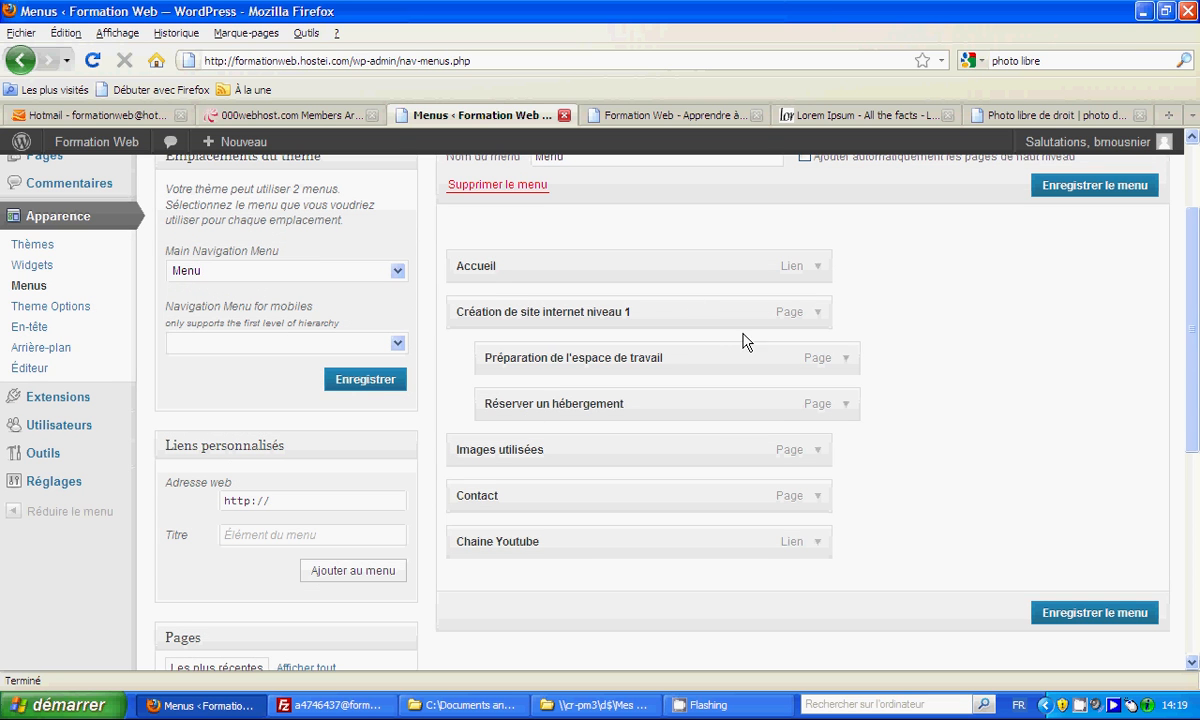
- Enable the display of the Articles box in the menu page's screen options
{"action": "scroll", "coordinate": [573, 509], "scroll_direction": "down", "scroll_amount": 3}
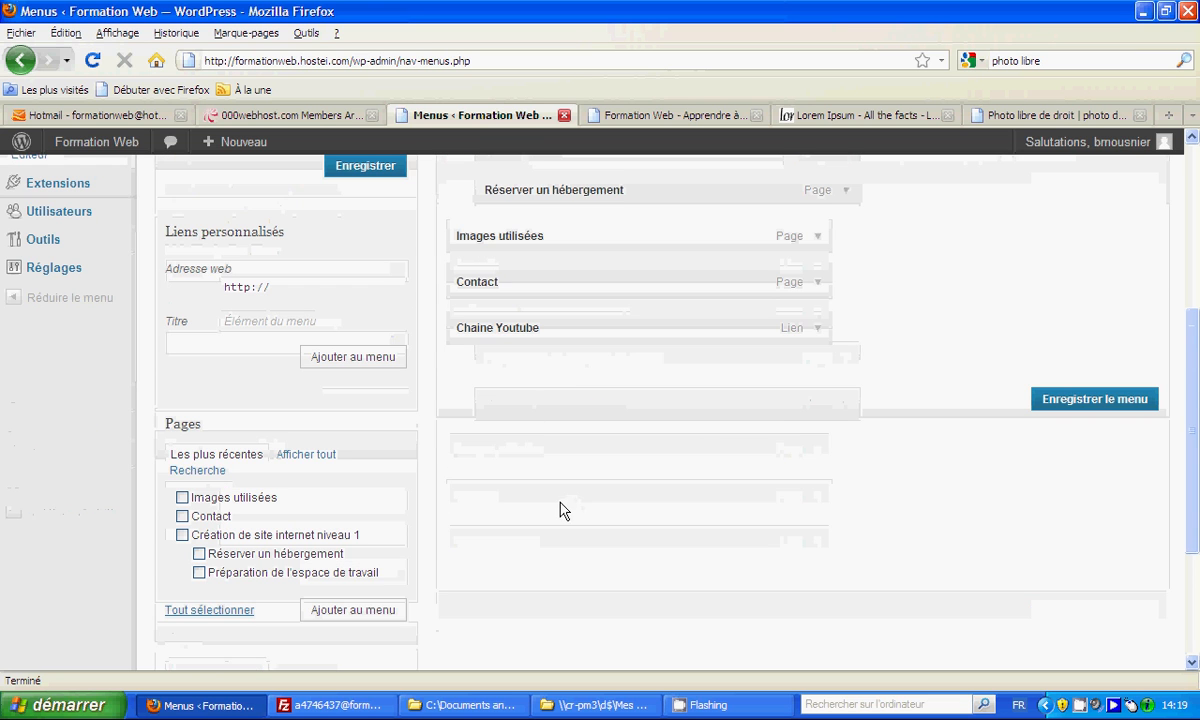
{"action": "scroll", "coordinate": [300, 514], "scroll_direction": "down", "scroll_amount": 3}
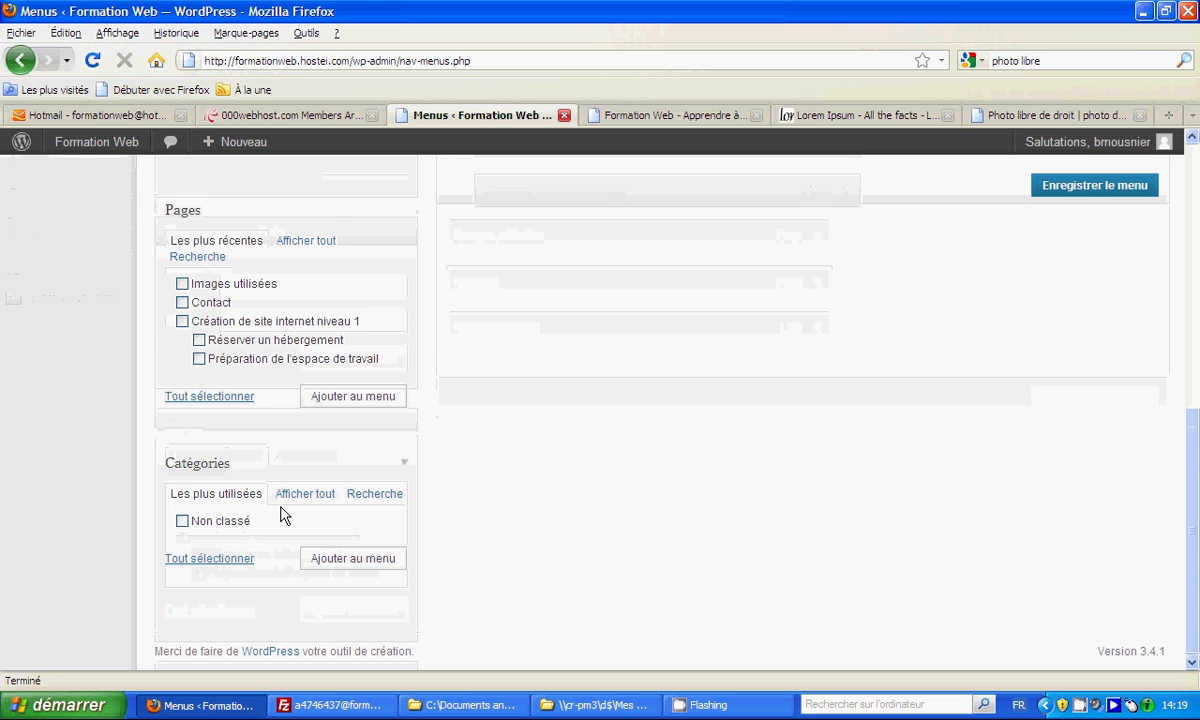
{"action": "scroll", "coordinate": [600, 450], "scroll_direction": "up", "scroll_amount": 5}
{"action": "scroll", "coordinate": [634, 429], "scroll_direction": "up", "scroll_amount": 3}
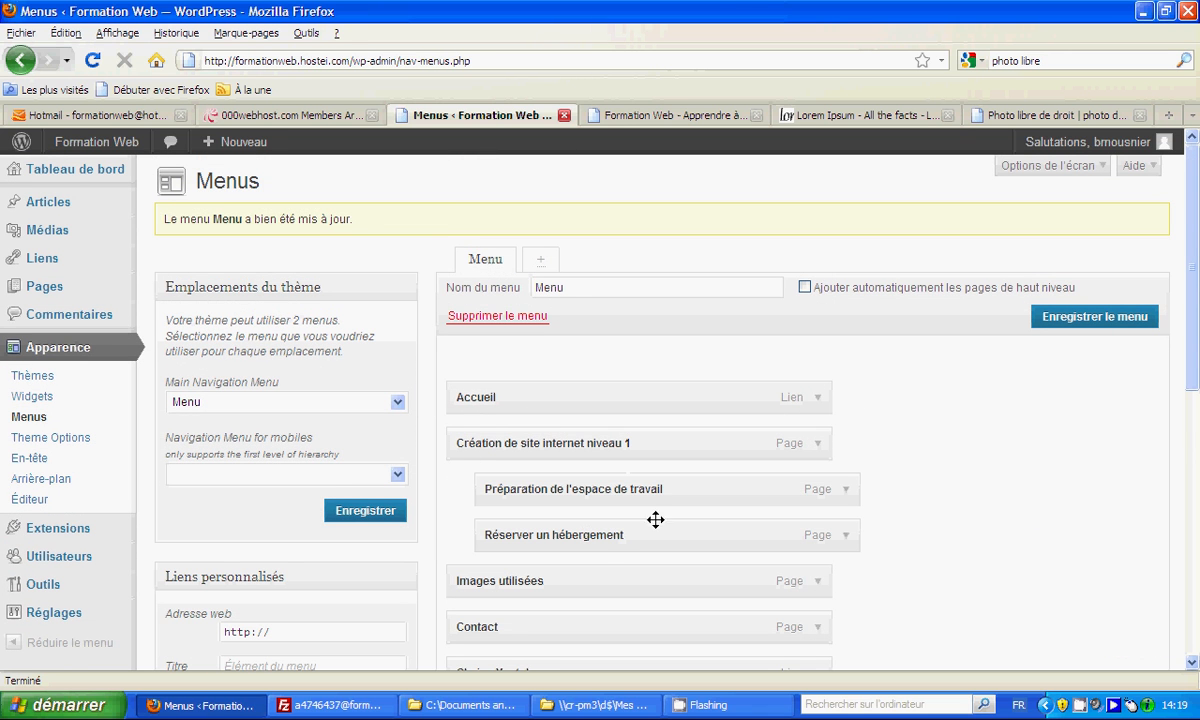
{"action": "left_click", "coordinate": [1066, 167]}
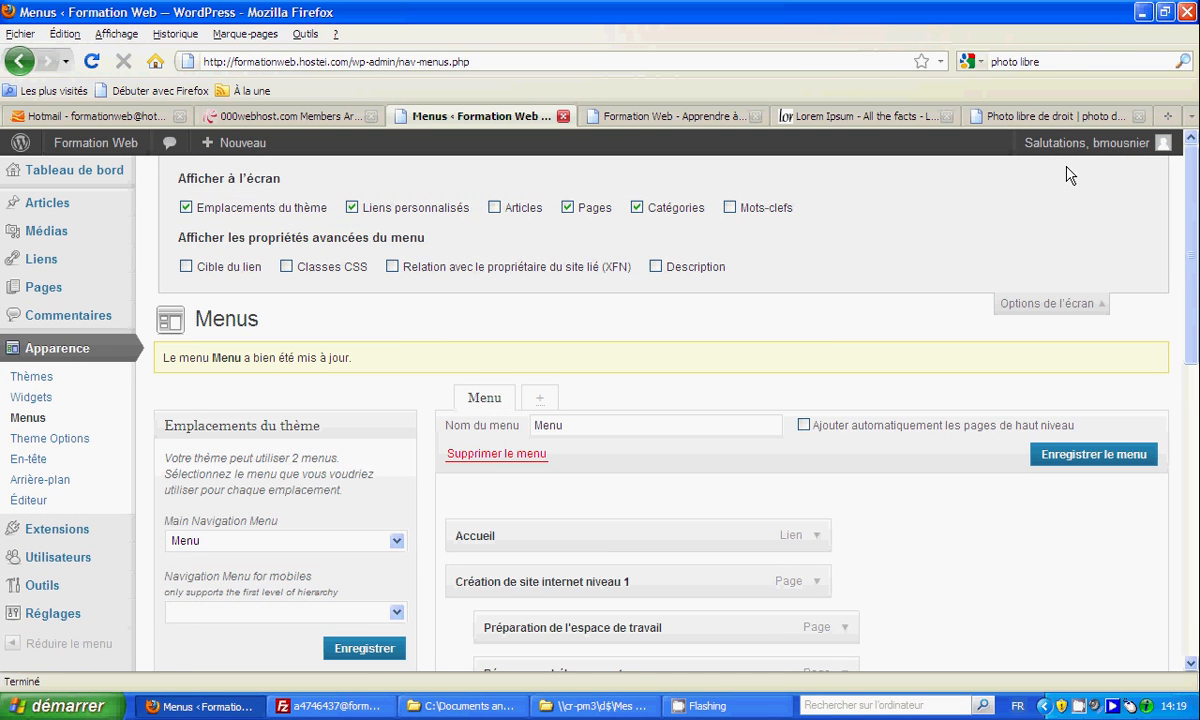
{"action": "left_click", "coordinate": [1046, 305]}
{"action": "left_click", "coordinate": [1053, 175]}
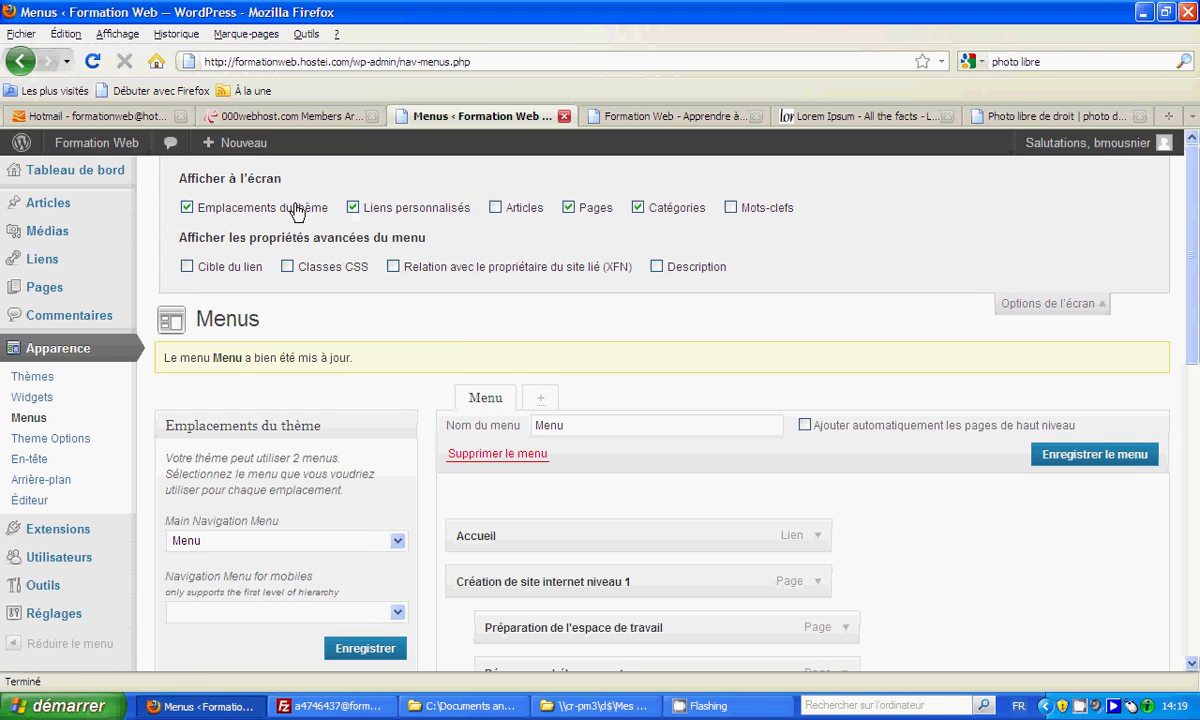
{"action": "left_click", "coordinate": [495, 208]}
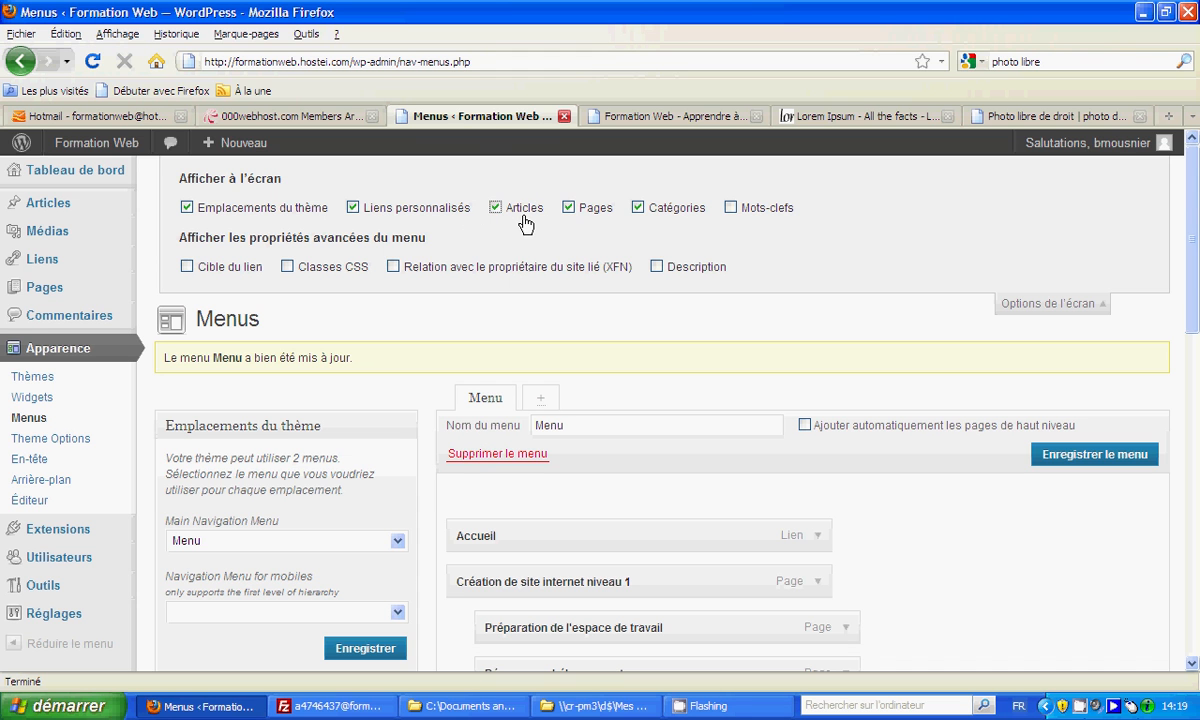
- Review the posts offered in the Articles box alongside the pages and categories
{"action": "scroll", "coordinate": [511, 209], "scroll_direction": "down", "scroll_amount": 10}
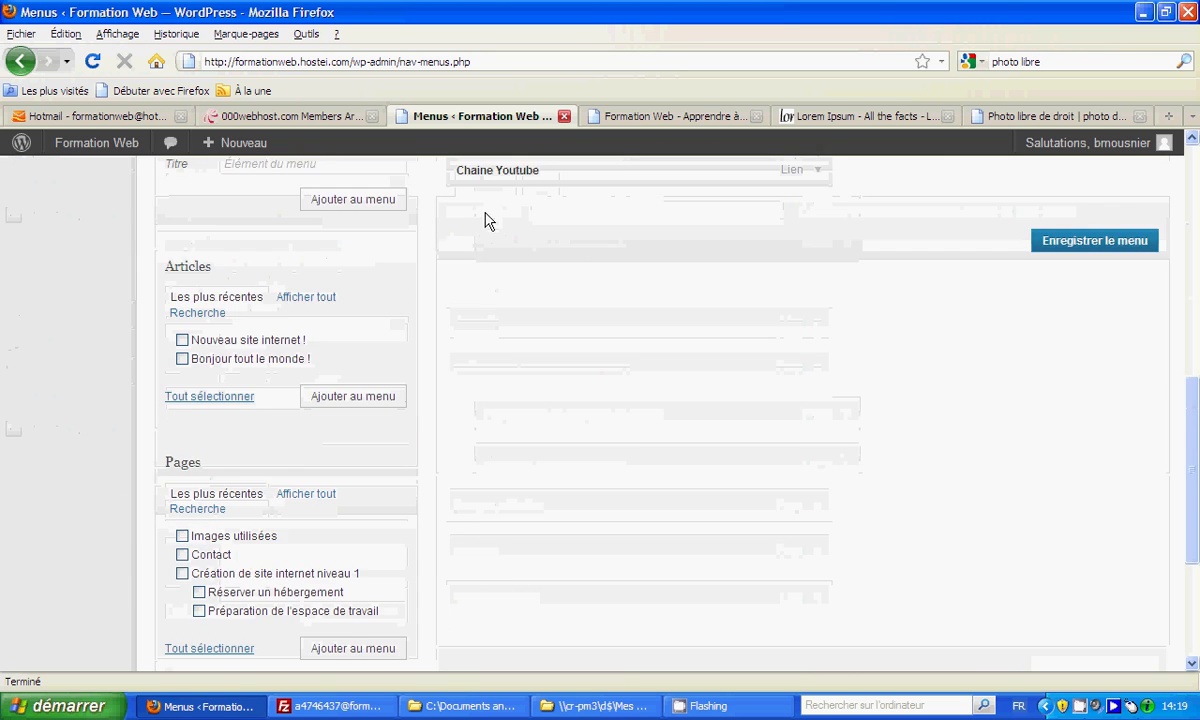
{"action": "scroll", "coordinate": [420, 295], "scroll_direction": "down", "scroll_amount": 4}
{"action": "scroll", "coordinate": [289, 383], "scroll_direction": "down", "scroll_amount": 3}
{"action": "scroll", "coordinate": [283, 388], "scroll_direction": "up", "scroll_amount": 3}
{"action": "scroll", "coordinate": [283, 388], "scroll_direction": "up", "scroll_amount": 2}
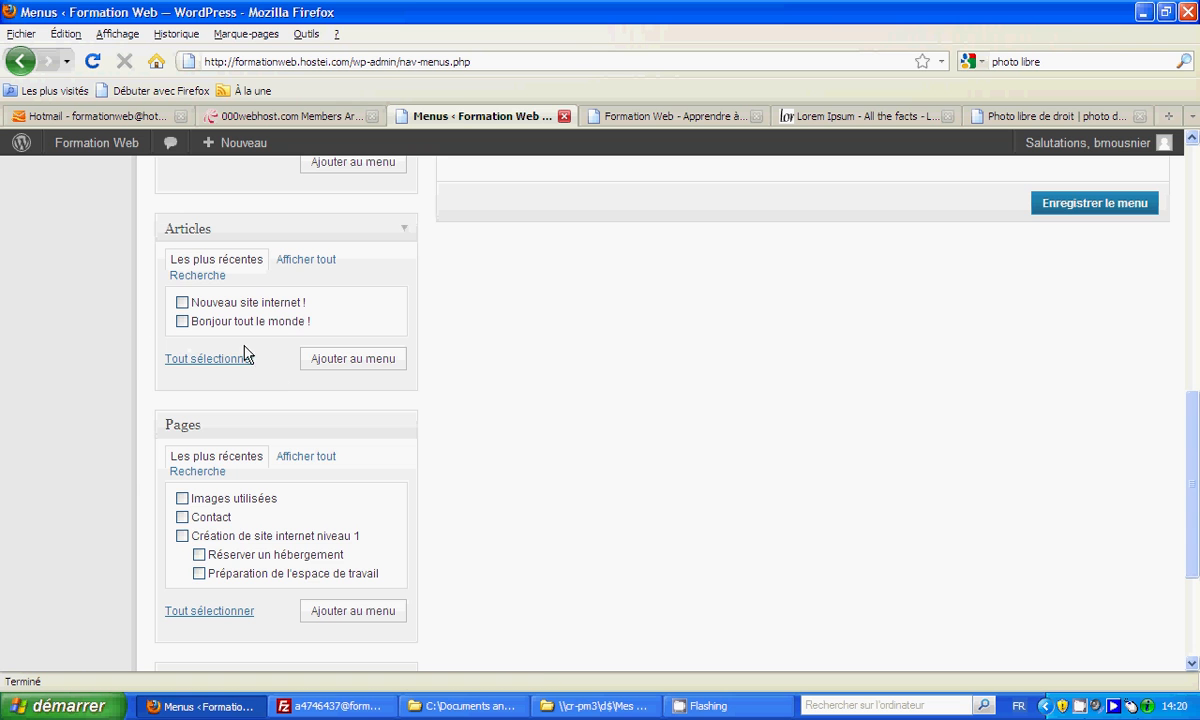
- Test how the Chaine Youtube link opens from the published site's navigation bar, and return to the site's home page
{"action": "scroll", "coordinate": [568, 348], "scroll_direction": "up", "scroll_amount": 12}
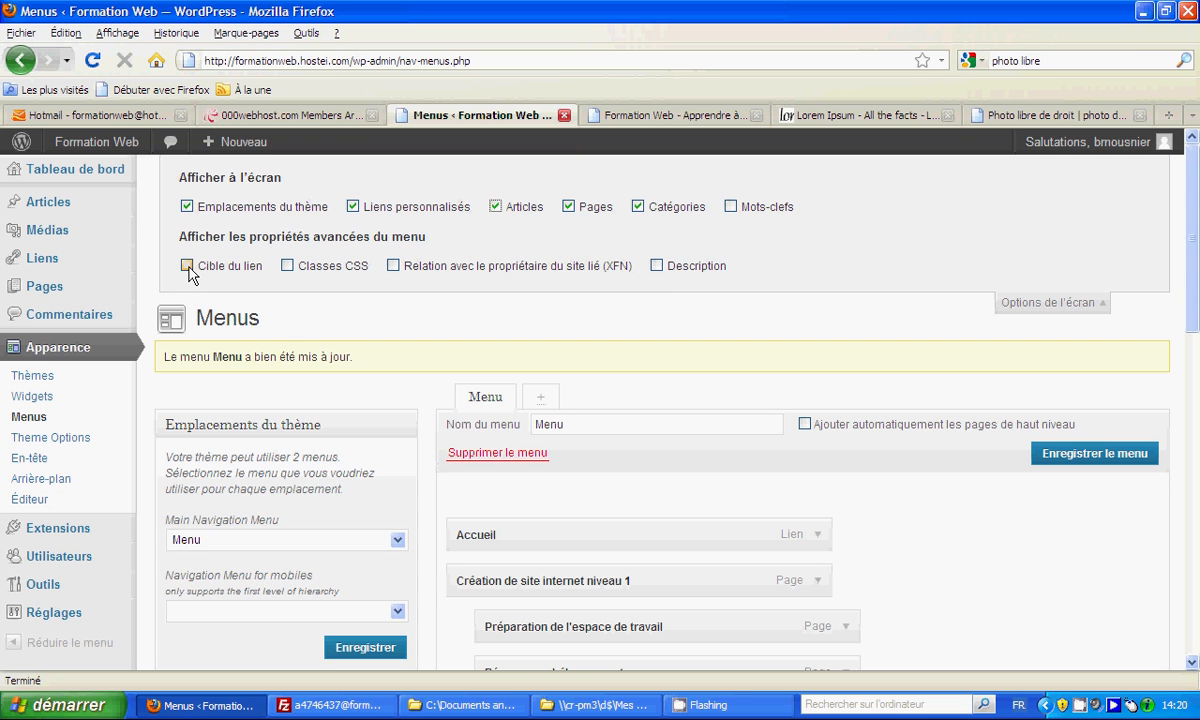
{"action": "left_click", "coordinate": [615, 116]}
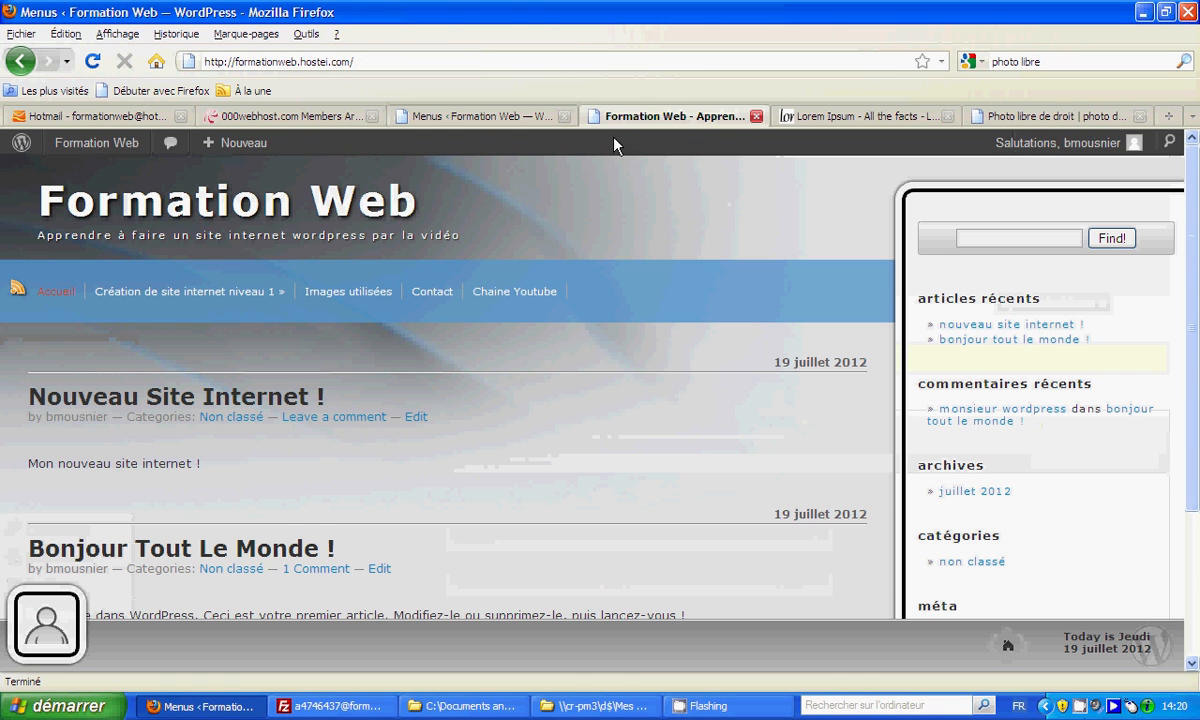
{"action": "left_click", "coordinate": [508, 293]}
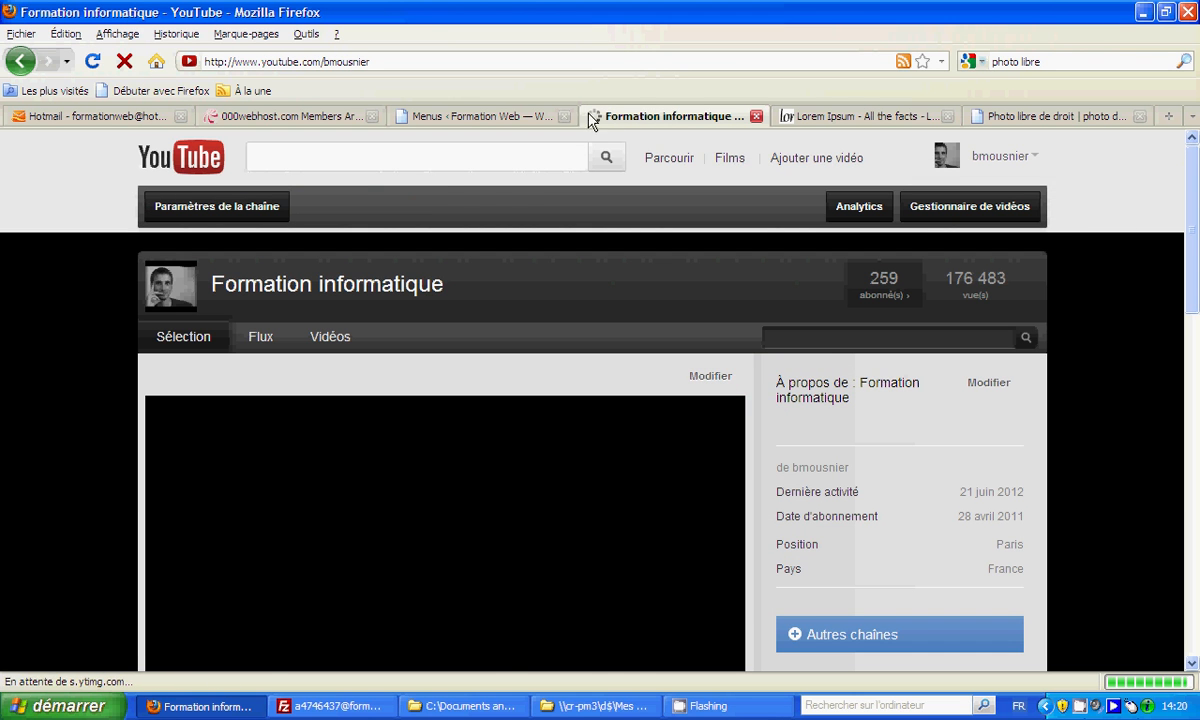
{"action": "left_click", "coordinate": [14, 66]}
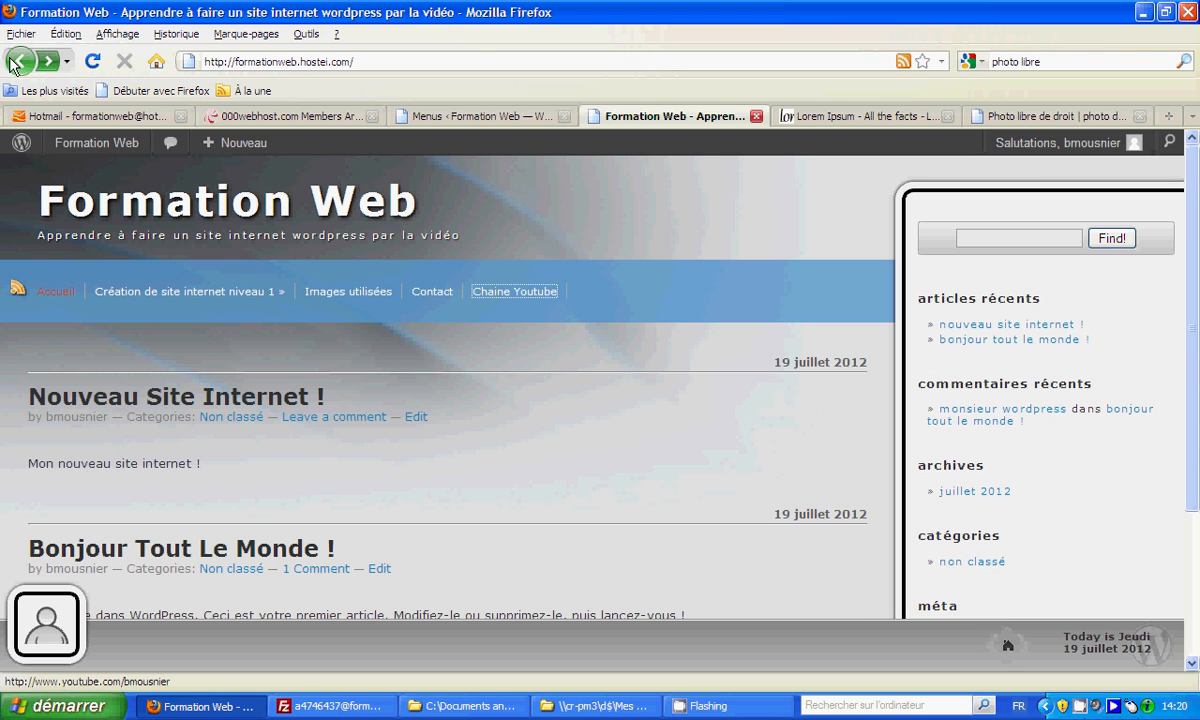
- Enable the Cible du lien menu property, set the Chaine Youtube item to open in a new window or tab, and save the menu
{"action": "left_click", "coordinate": [459, 116]}
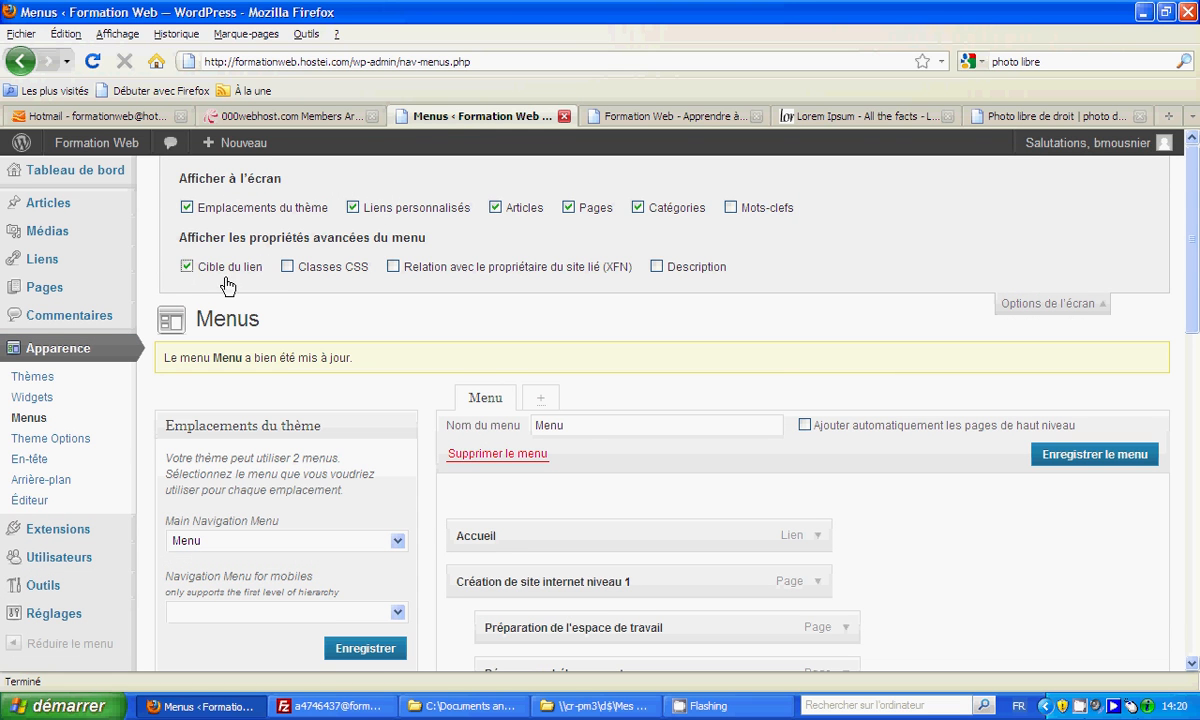
{"action": "scroll", "coordinate": [838, 549], "scroll_direction": "down", "scroll_amount": 4}
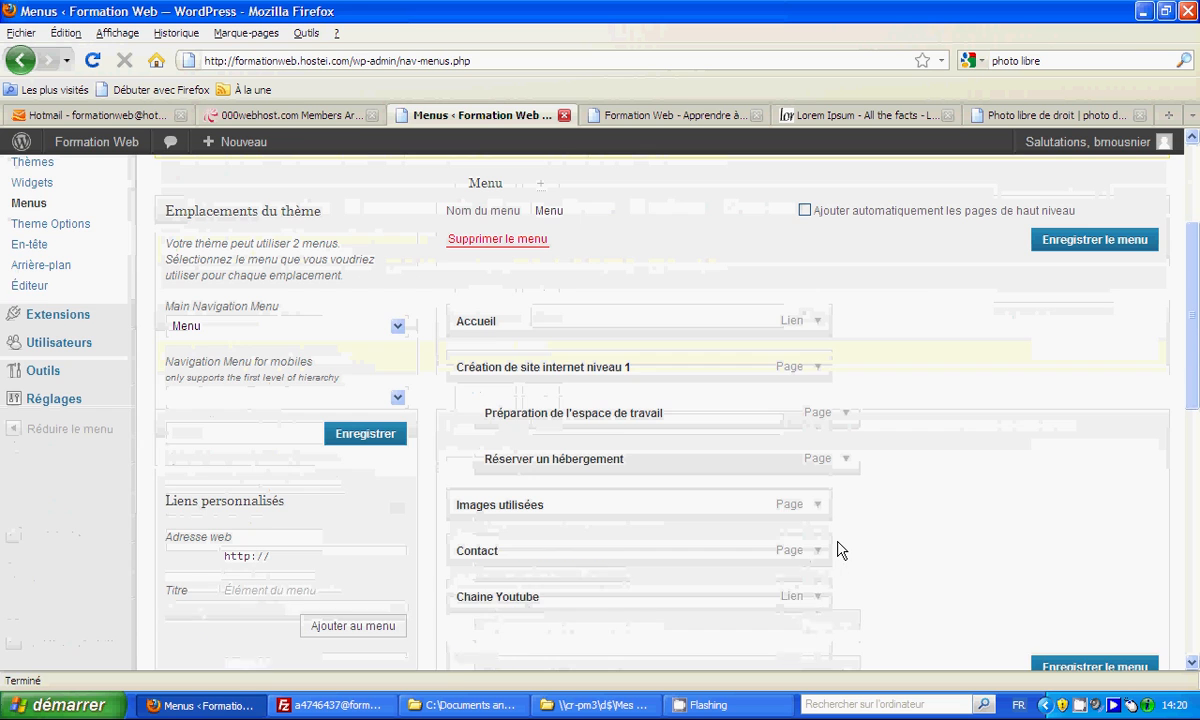
{"action": "left_click", "coordinate": [818, 598]}
{"action": "scroll", "coordinate": [800, 585], "scroll_direction": "down", "scroll_amount": 4}
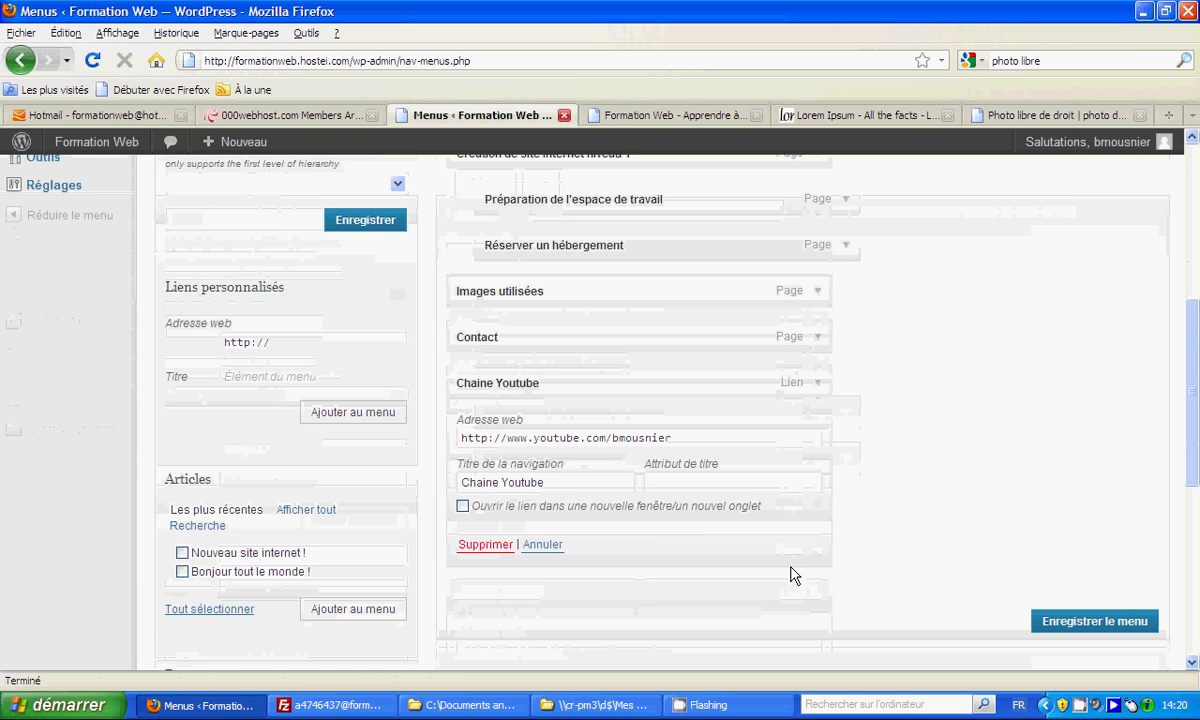
{"action": "left_click", "coordinate": [462, 506]}
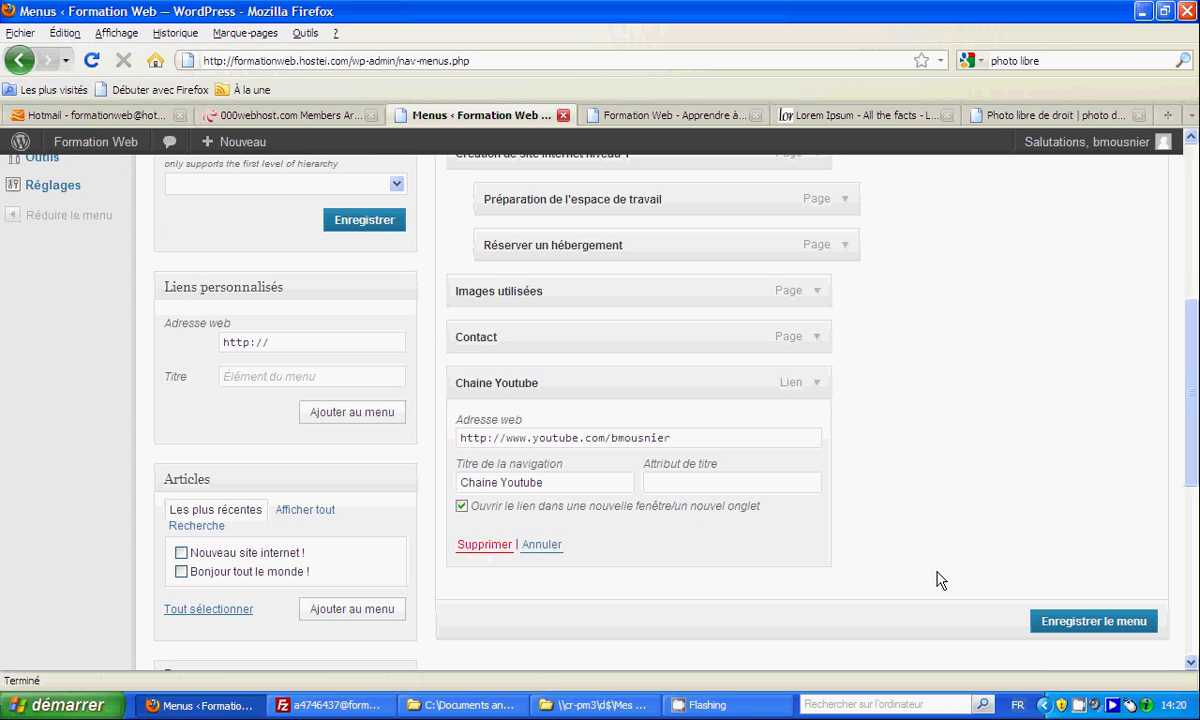
{"action": "left_click", "coordinate": [1085, 628]}
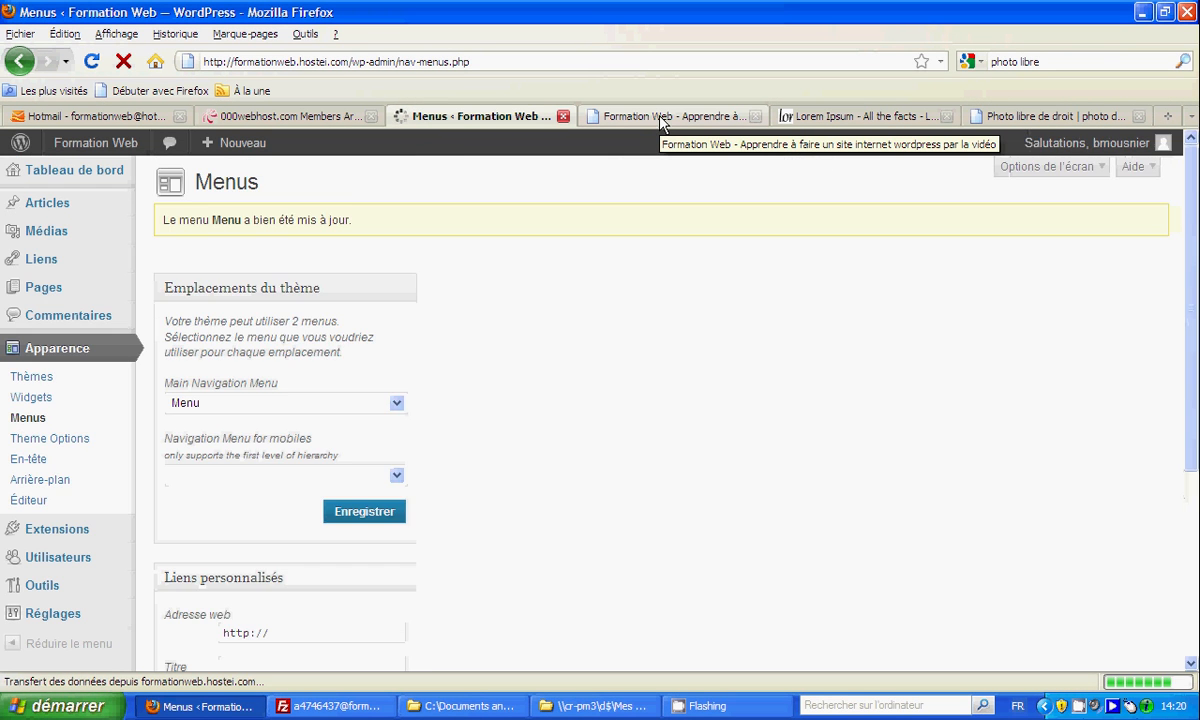
- Reload the published site, test the Chaine Youtube link, and close the channel's tab to return to the site's home page
{"action": "left_click", "coordinate": [660, 117]}
{"action": "key", "text": "F5"}
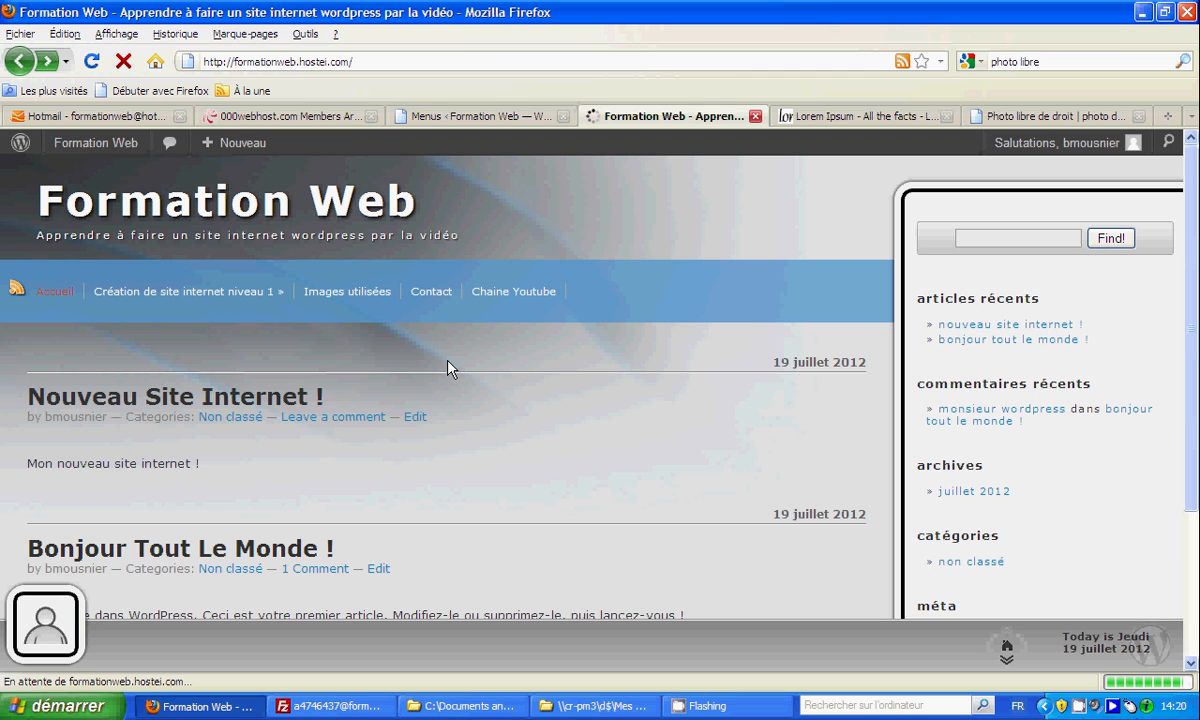
{"action": "left_click", "coordinate": [509, 293]}
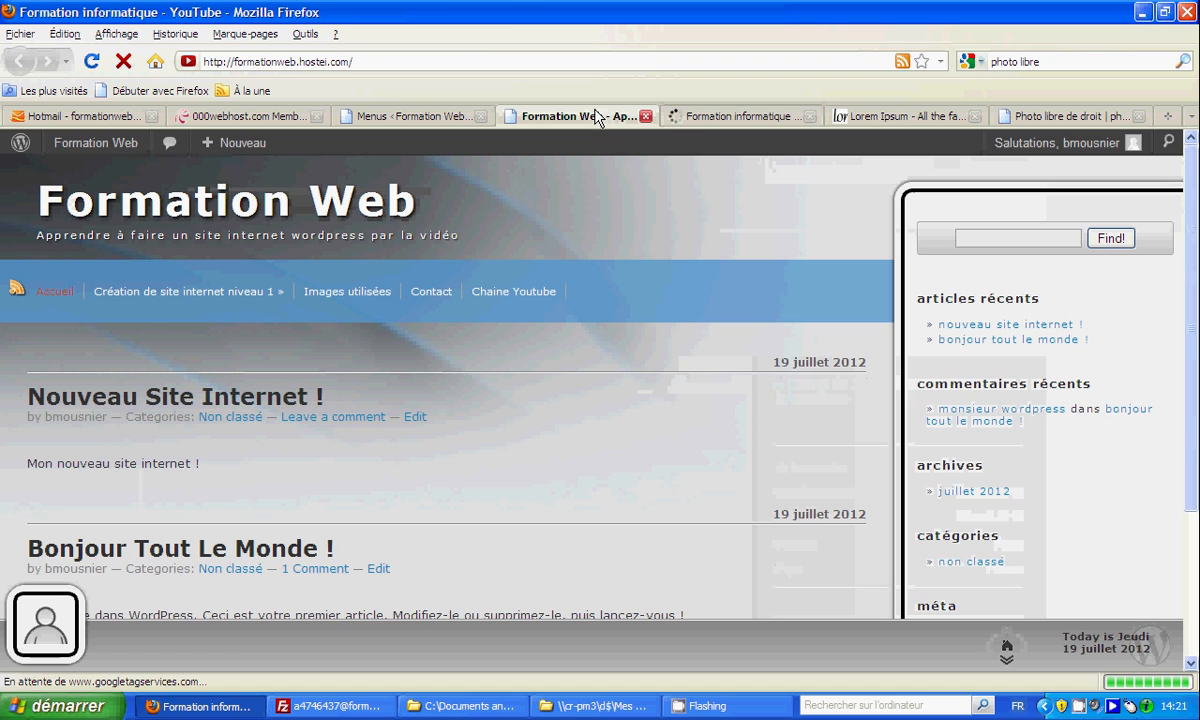
{"action": "left_click", "coordinate": [590, 116]}
{"action": "left_click", "coordinate": [690, 116]}
{"action": "left_click", "coordinate": [600, 110]}
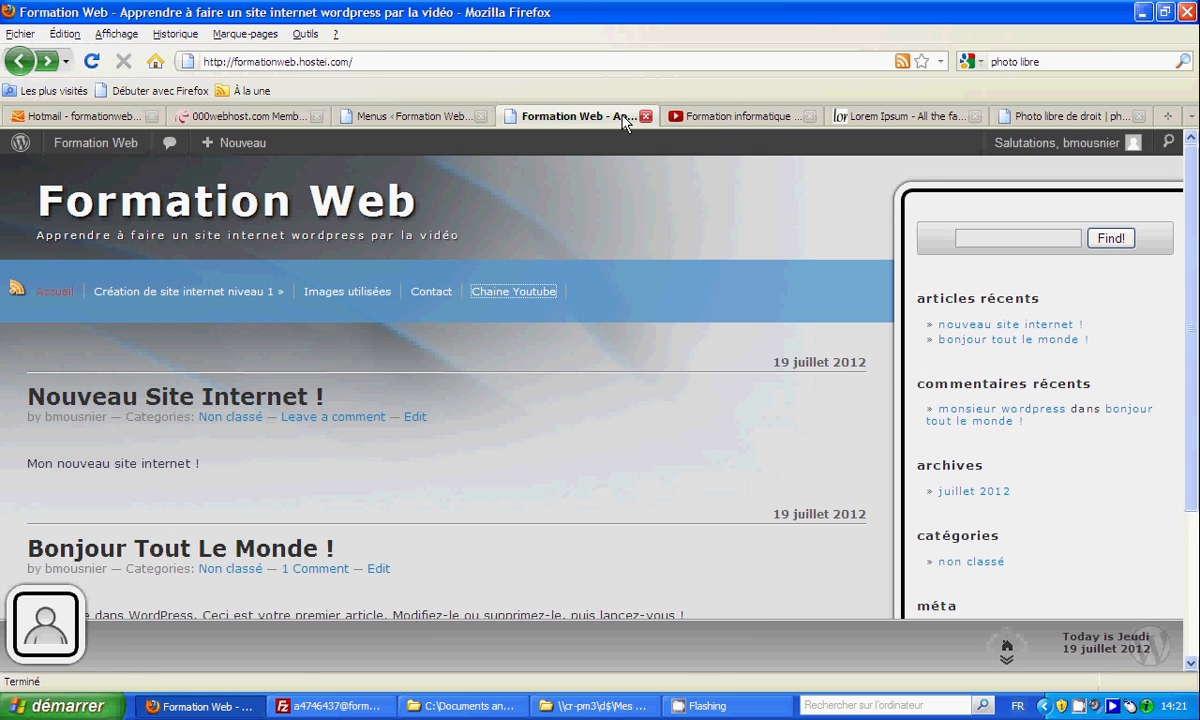
{"action": "left_click", "coordinate": [697, 119]}
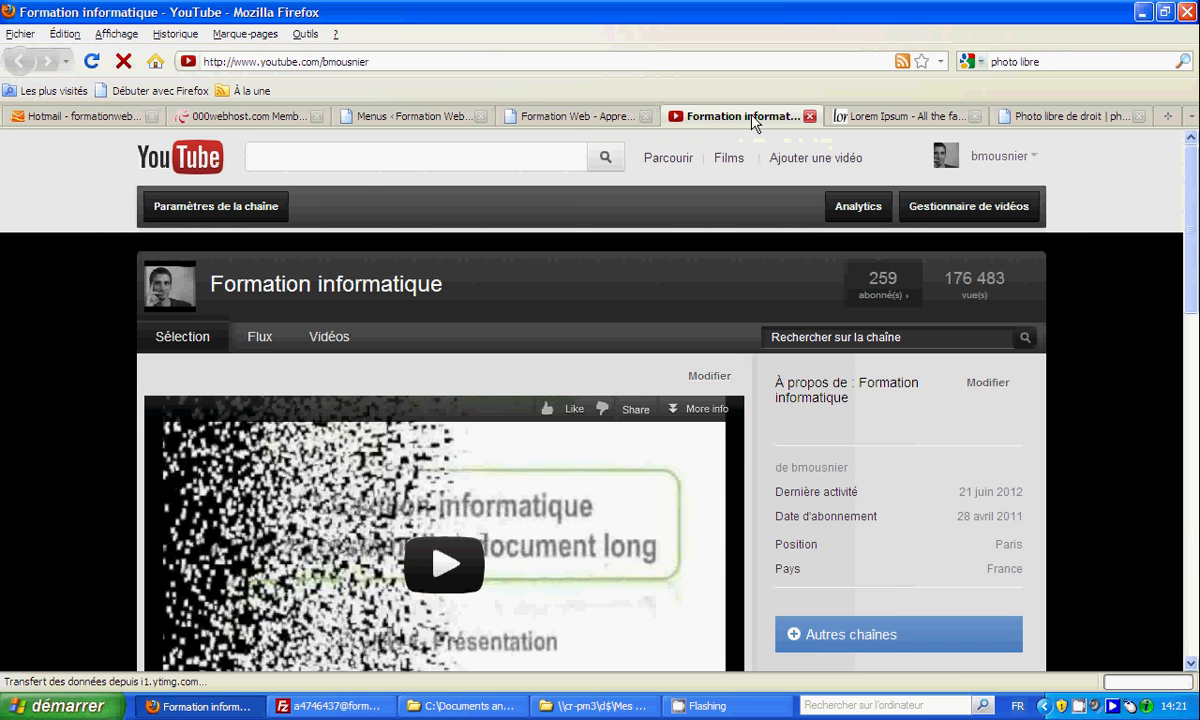
{"action": "left_click", "coordinate": [808, 118]}
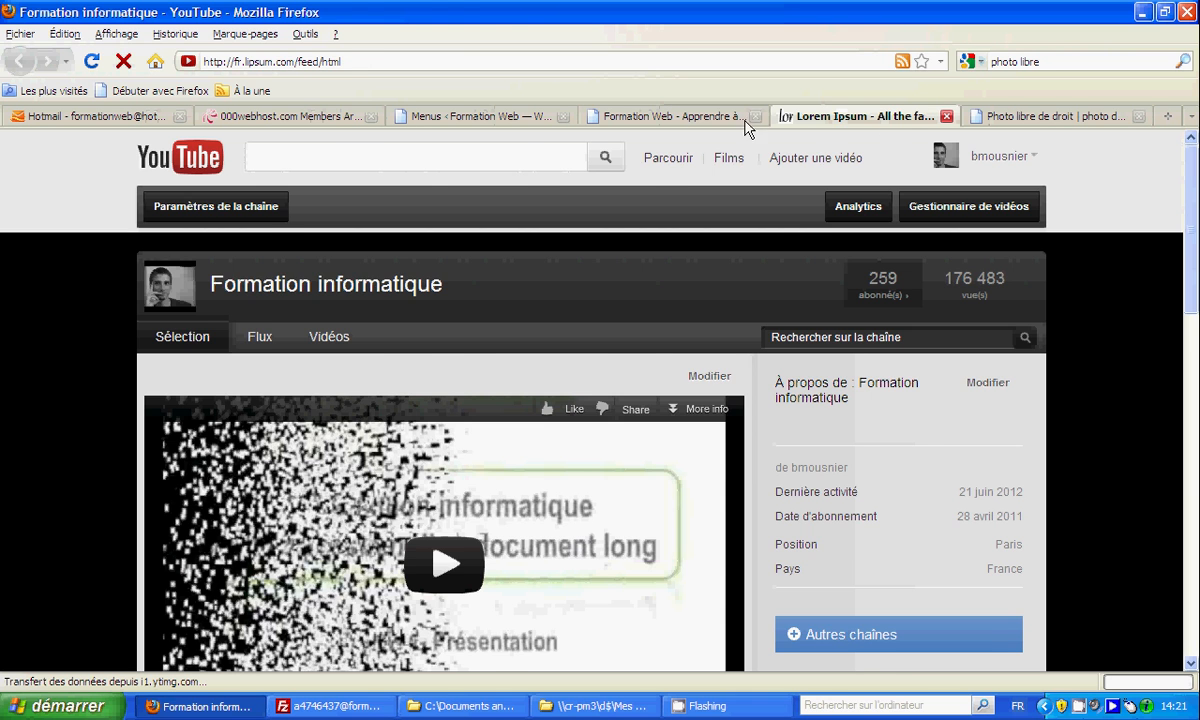
{"action": "left_click", "coordinate": [664, 118]}
{"action": "key", "text": "F5"}
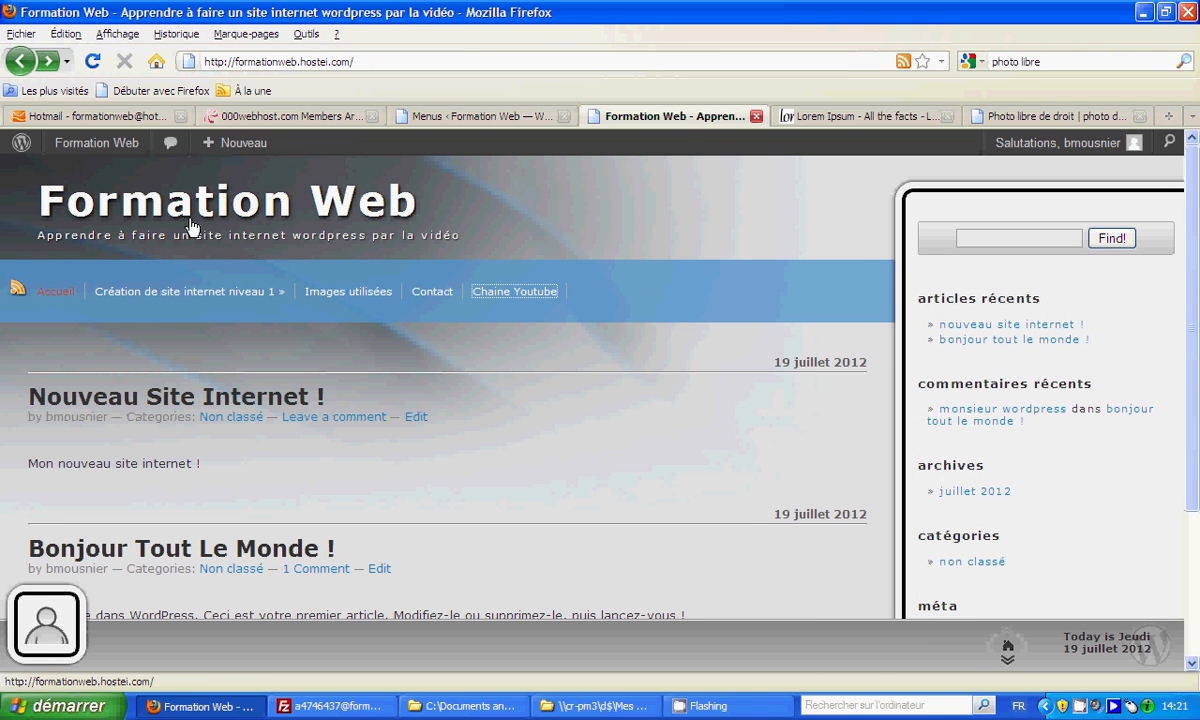
{"action": "left_click", "coordinate": [549, 299]}
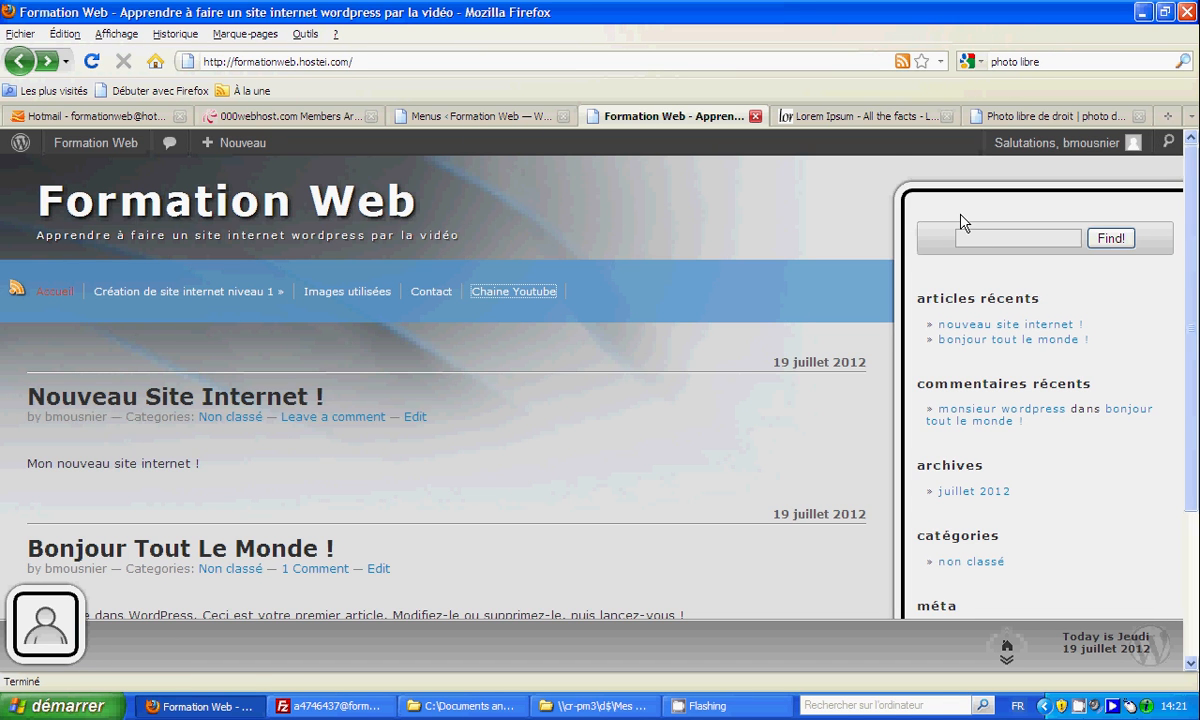
- Examine the blocks in the published home page's sidebar, from the search field down to the Méta links
{"action": "scroll", "coordinate": [960, 222], "scroll_direction": "down", "scroll_amount": 2}
{"action": "scroll", "coordinate": [1000, 318], "scroll_direction": "down", "scroll_amount": 2}
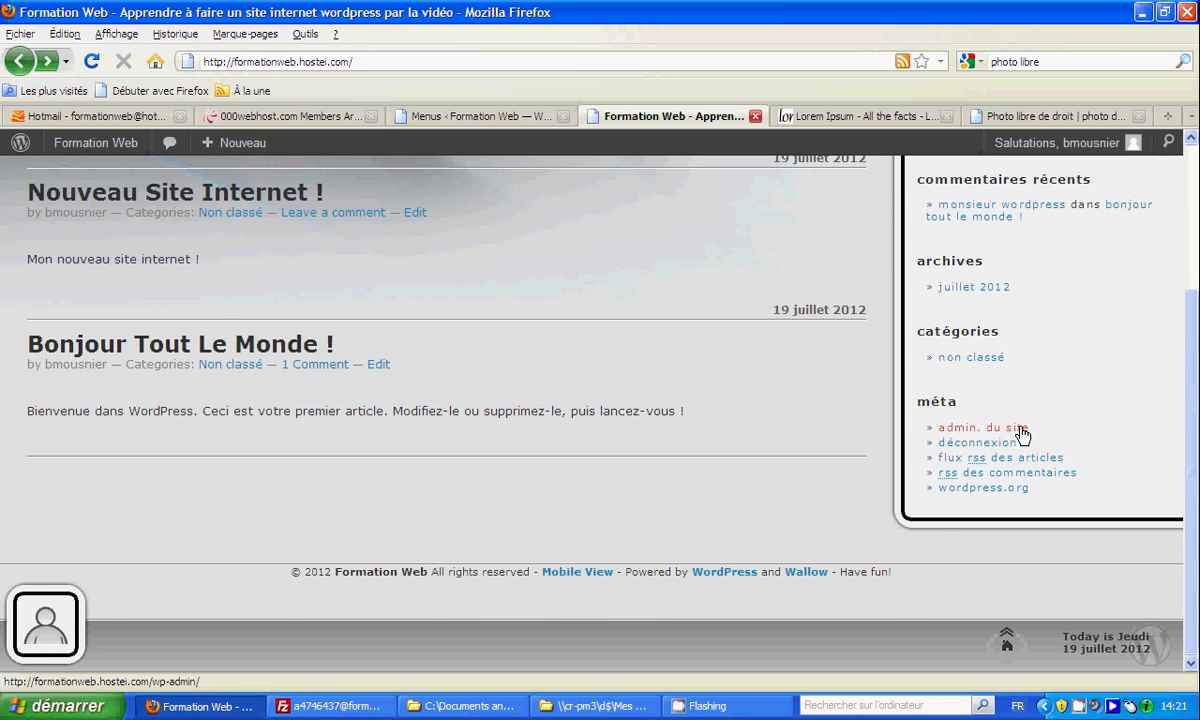
{"action": "scroll", "coordinate": [1022, 438], "scroll_direction": "up", "scroll_amount": 3}
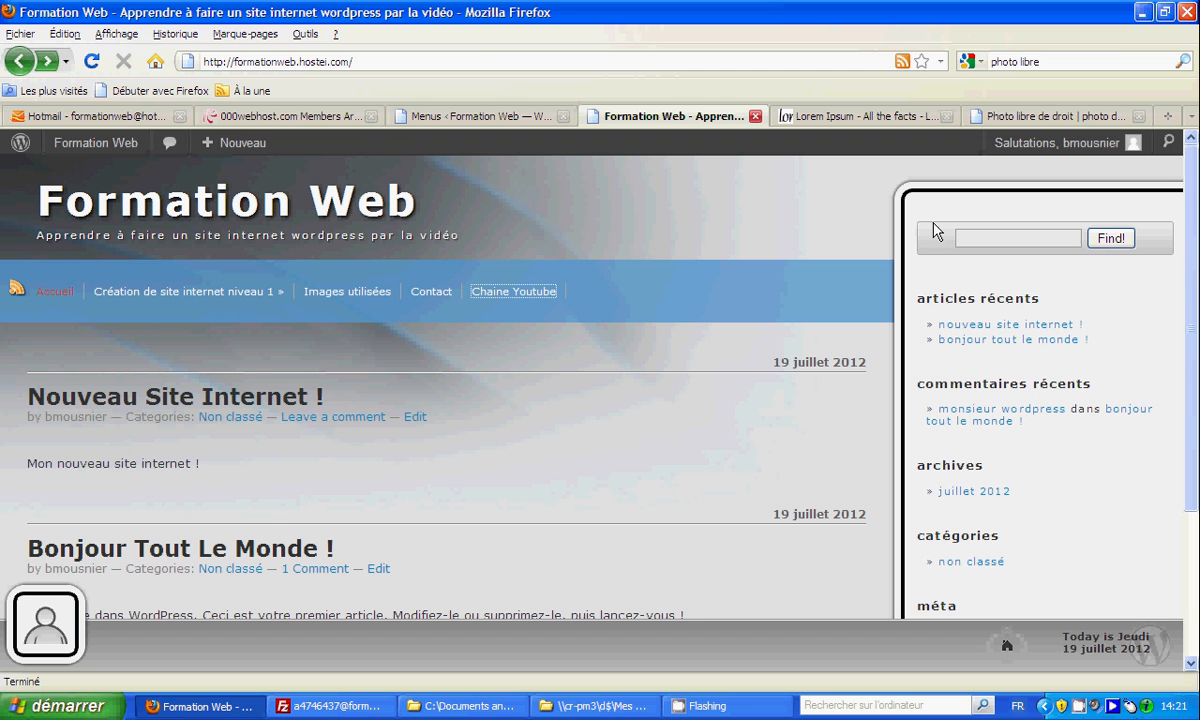
{"action": "scroll", "coordinate": [967, 261], "scroll_direction": "down", "scroll_amount": 3}
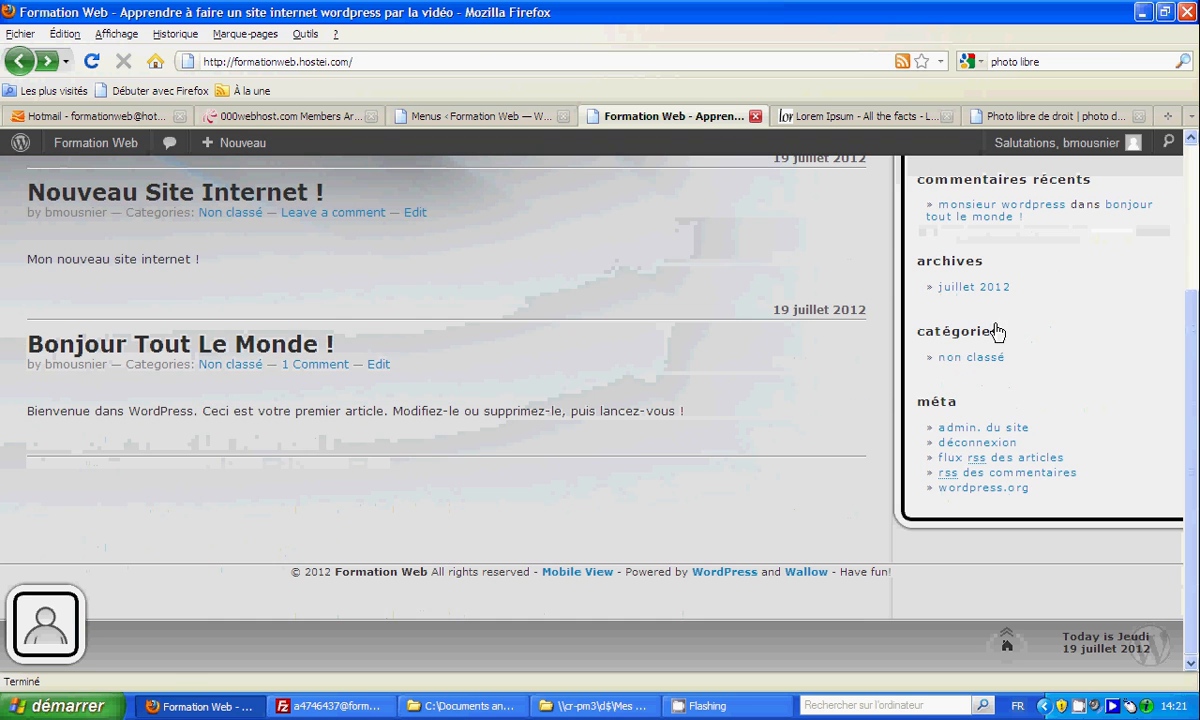
{"action": "scroll", "coordinate": [1053, 281], "scroll_direction": "up", "scroll_amount": 3}
{"action": "scroll", "coordinate": [1021, 388], "scroll_direction": "down", "scroll_amount": 3}
{"action": "scroll", "coordinate": [1050, 345], "scroll_direction": "up", "scroll_amount": 3}
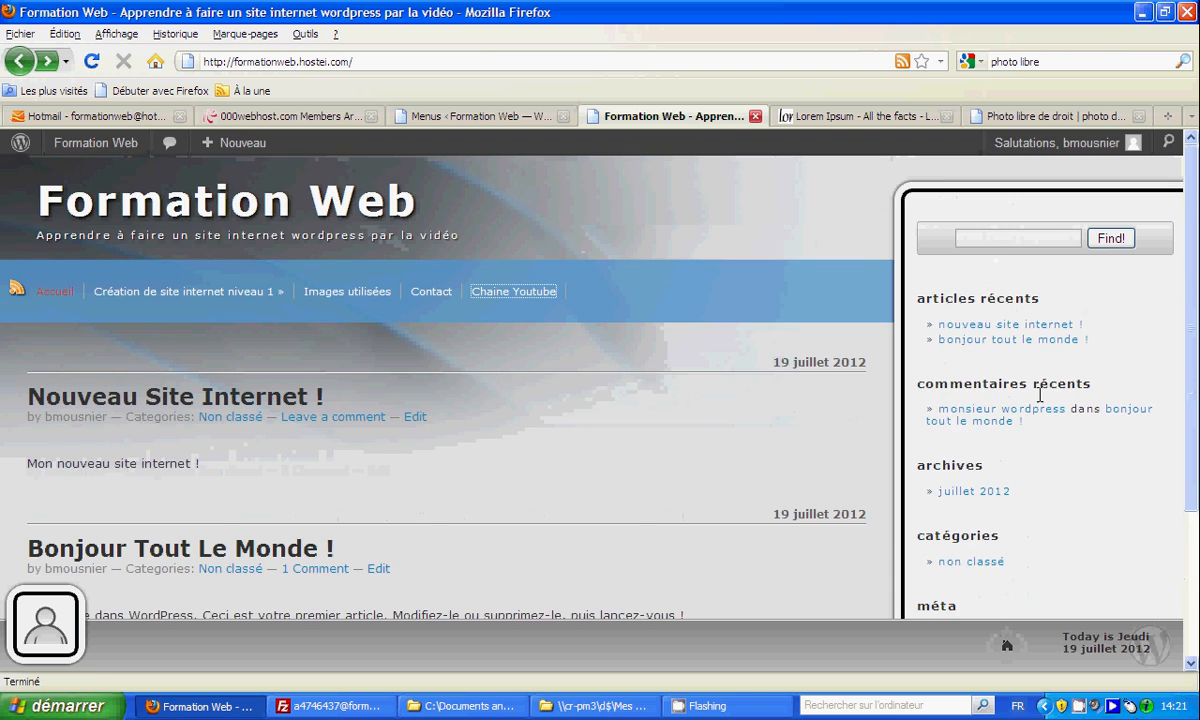
{"action": "scroll", "coordinate": [1030, 405], "scroll_direction": "down", "scroll_amount": 3}
{"action": "scroll", "coordinate": [1030, 405], "scroll_direction": "up", "scroll_amount": 3}
{"action": "scroll", "coordinate": [503, 587], "scroll_direction": "down", "scroll_amount": 3}
{"action": "scroll", "coordinate": [619, 453], "scroll_direction": "up", "scroll_amount": 3}
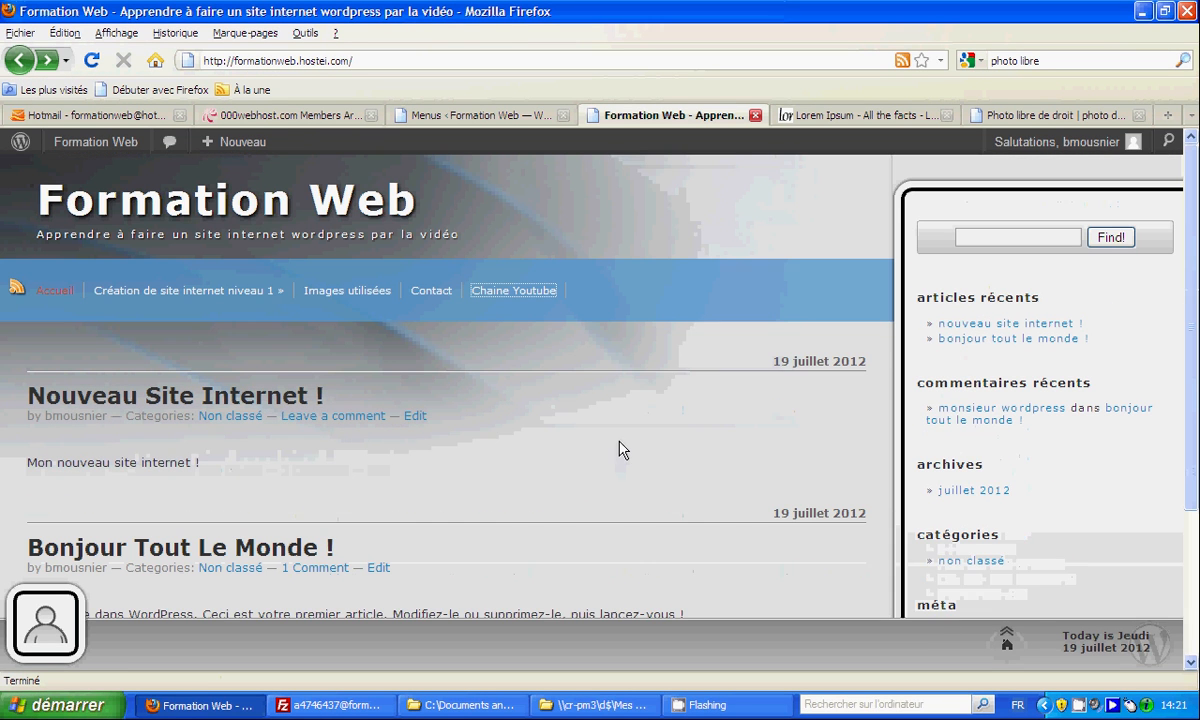